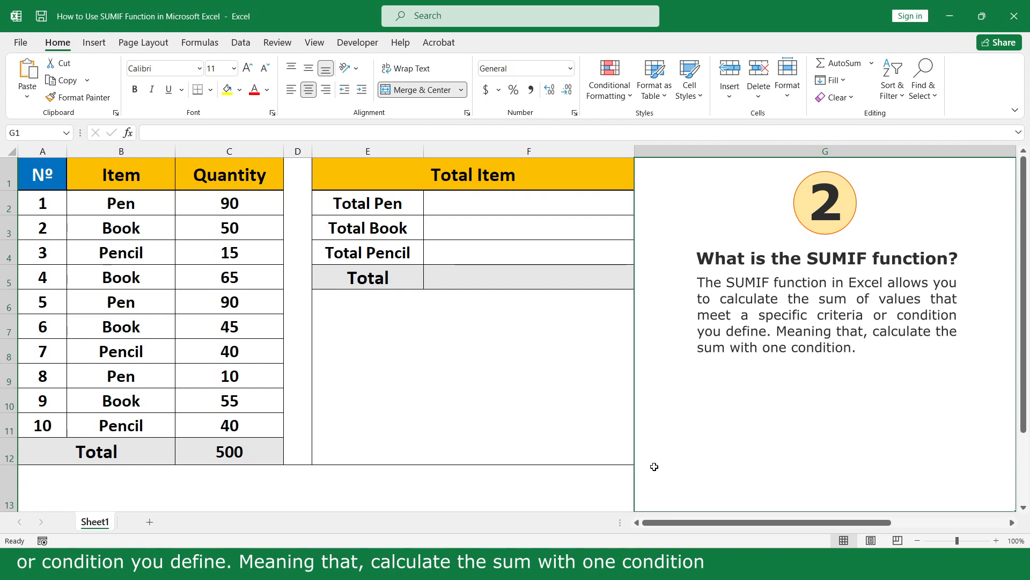
Enter the Total Pen formula =SUMIF(B2:B11,B2,C2:C11) in cell F2
left_click(586, 203)
type("=sum")
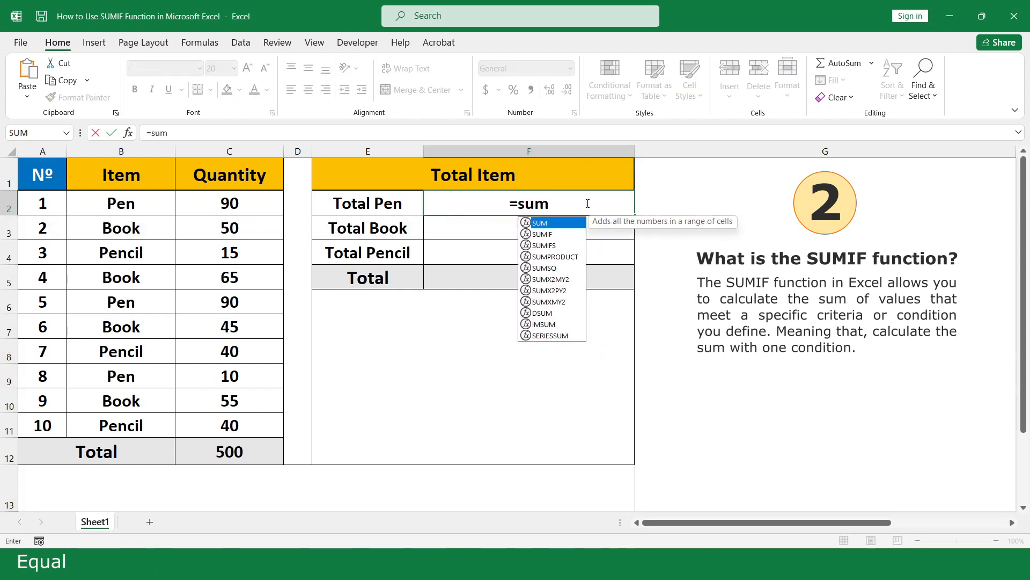
double_click(558, 233)
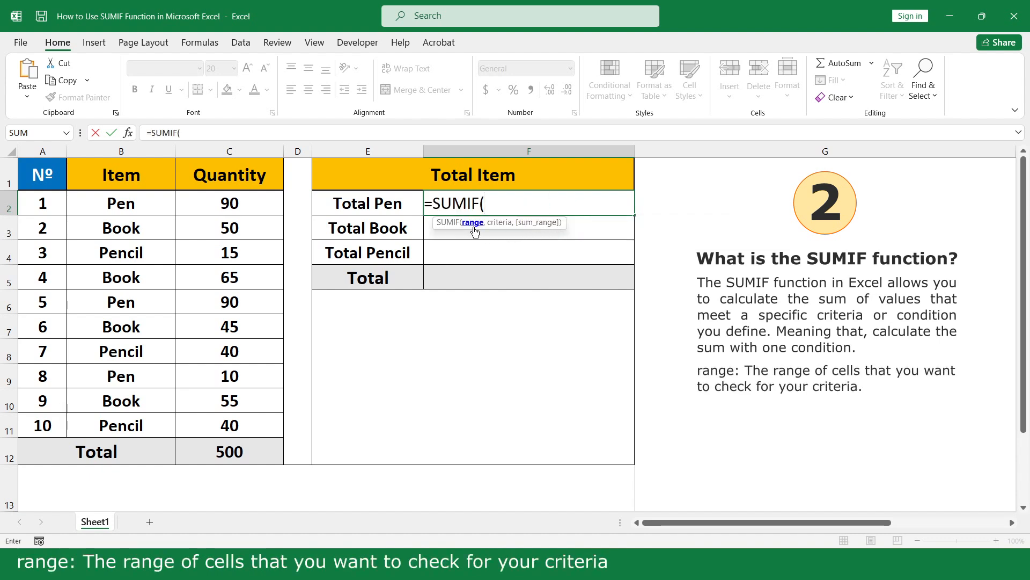
left_click_drag(150, 203, 149, 427)
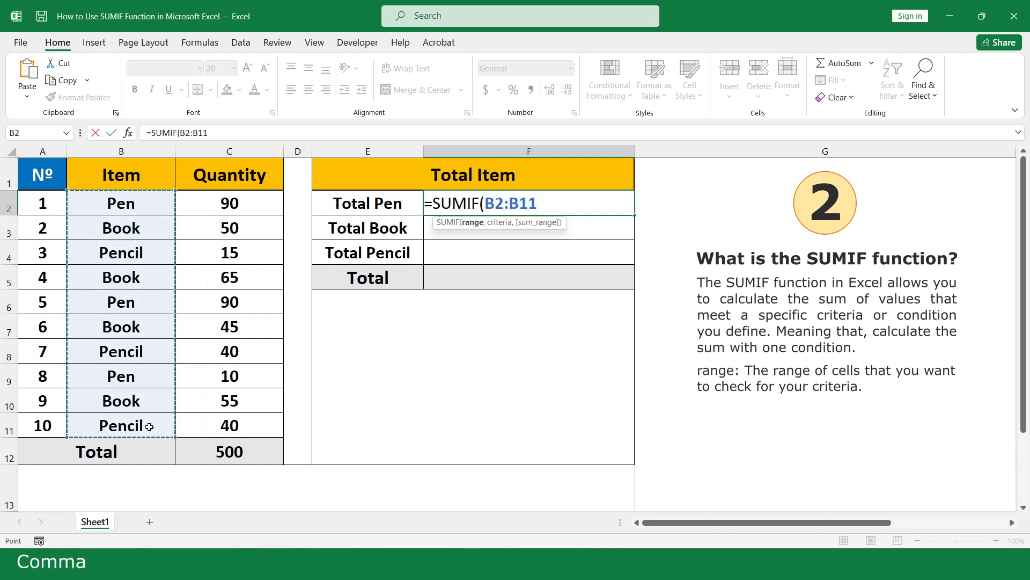
type(",")
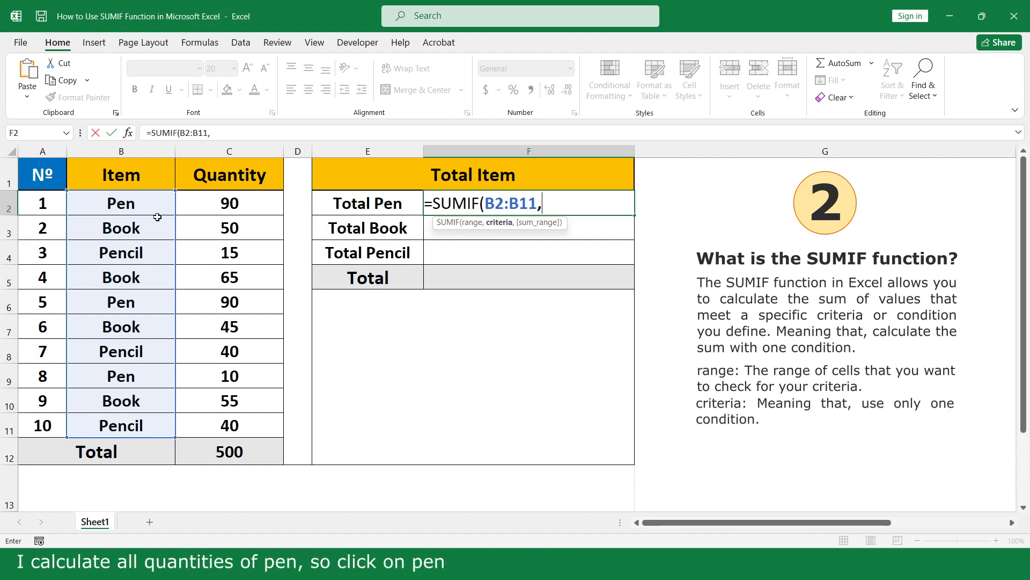
left_click(145, 204)
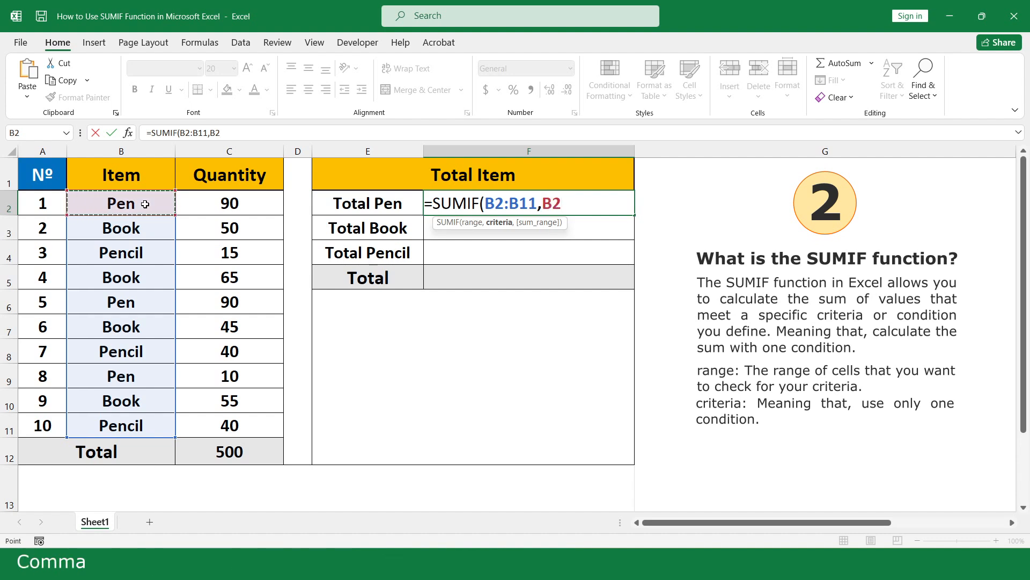
type(",")
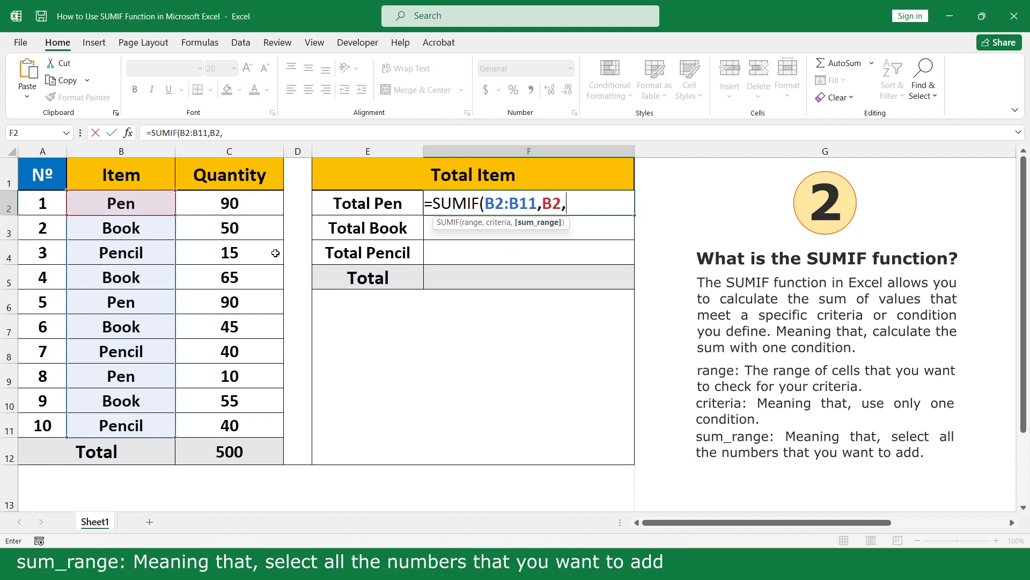
left_click_drag(251, 206, 249, 426)
type(")")
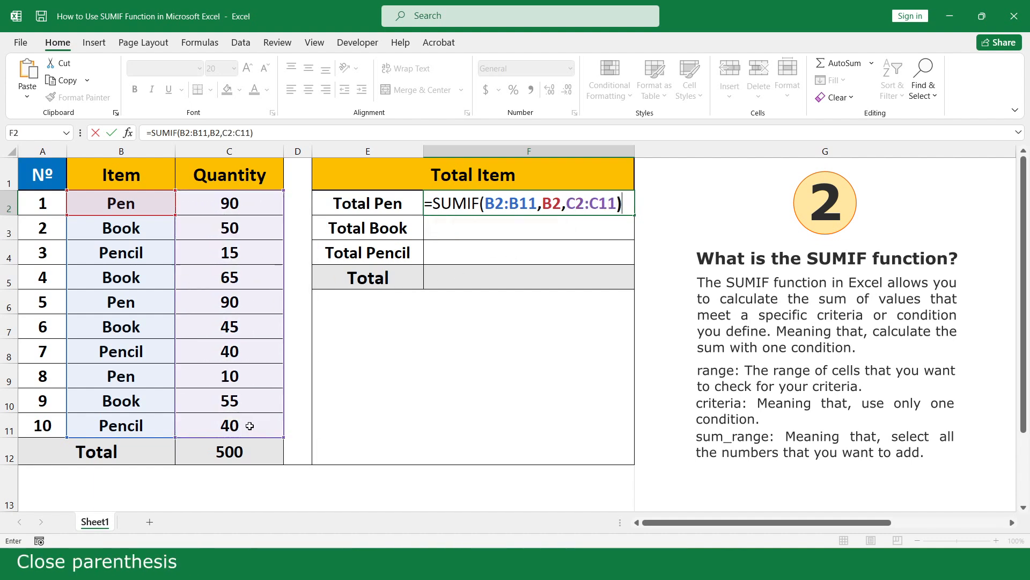
key("Return")
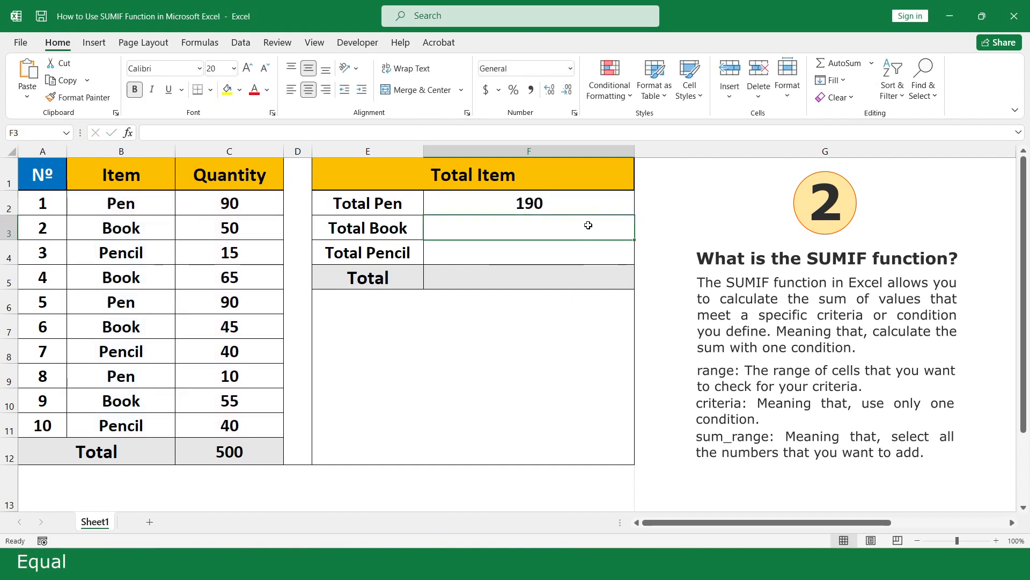
Calculate Total Book in cell F3 with =SUMIF(B2:B11,B5,C2:C11), using the Book entry in B5 as the criteria
type("=su")
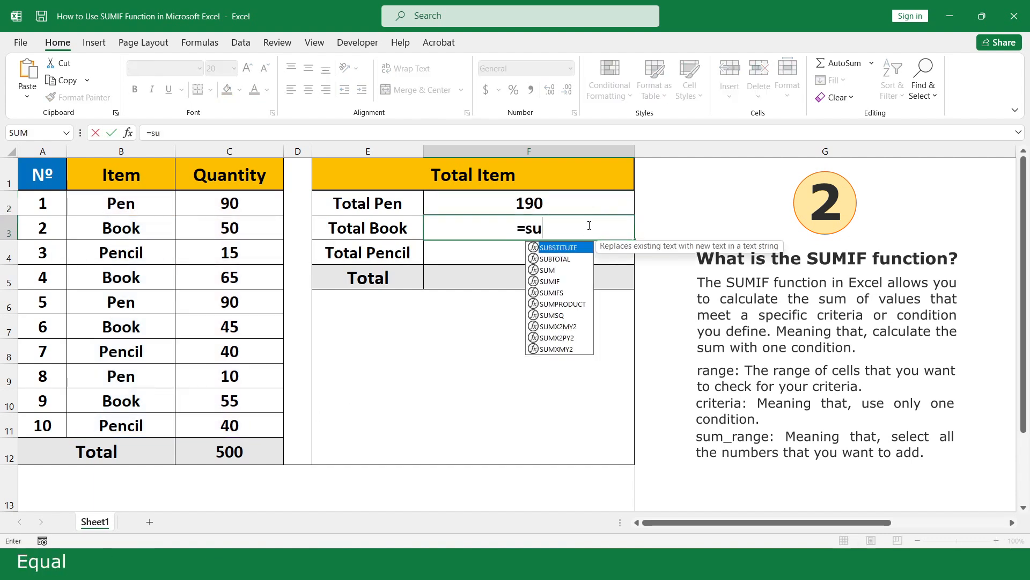
left_click(564, 282)
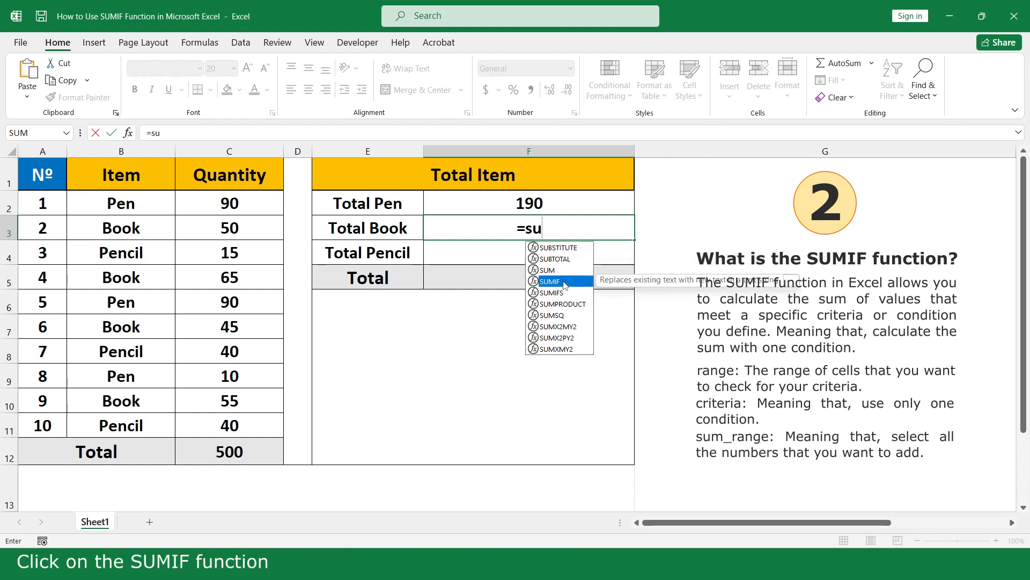
double_click(564, 283)
left_click_drag(150, 203, 149, 424)
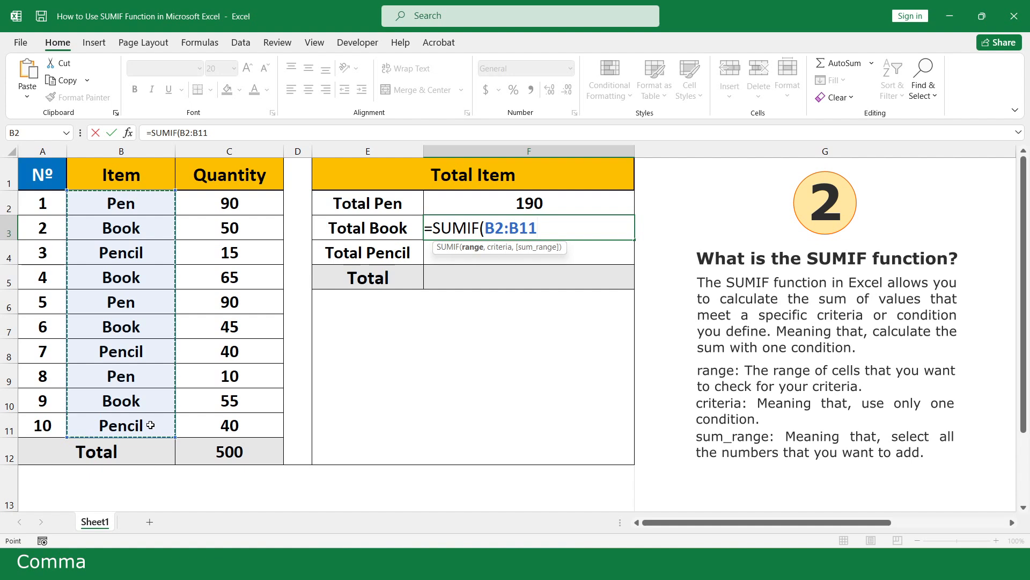
type(",")
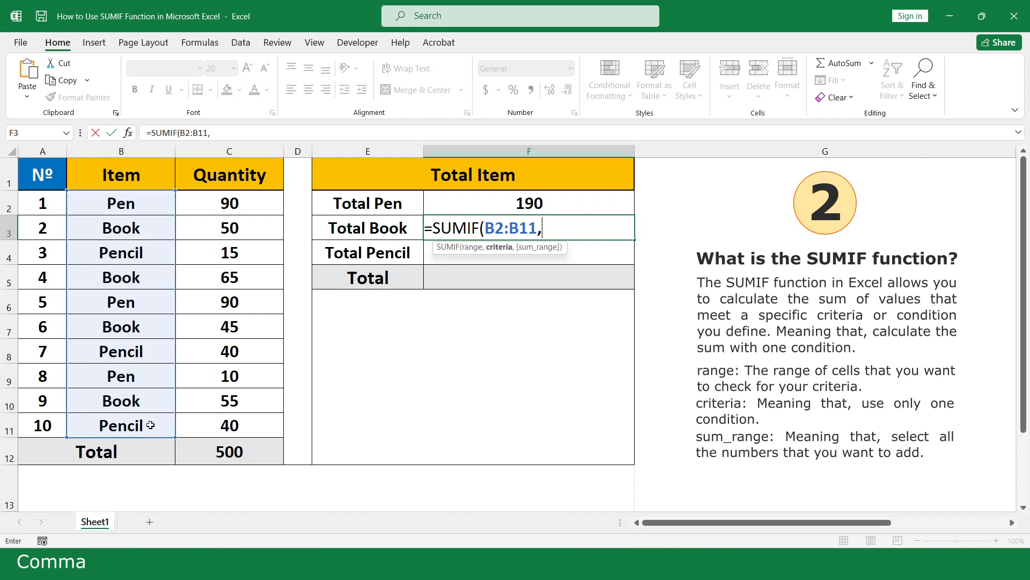
left_click(154, 278)
type(",")
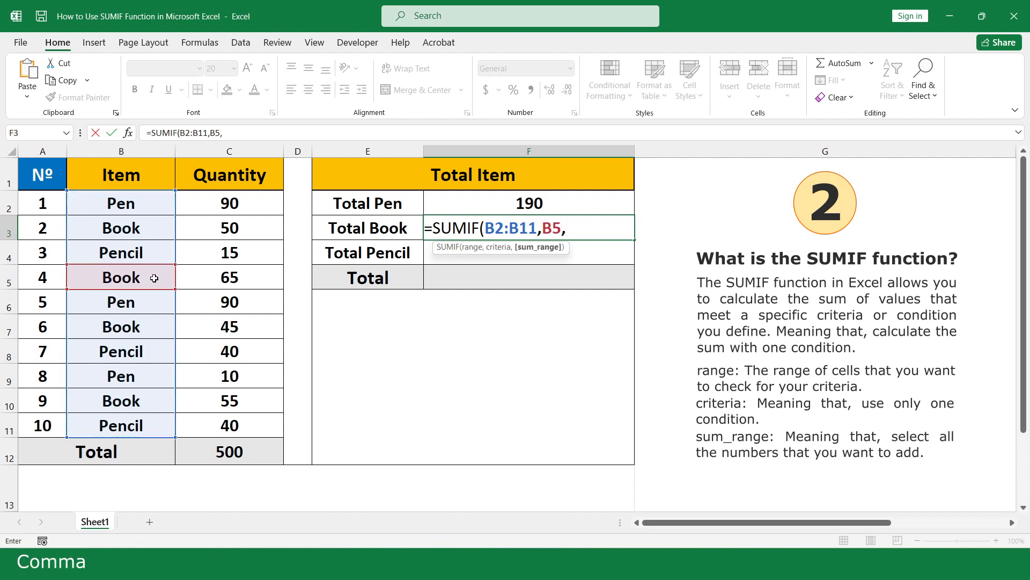
left_click_drag(264, 204, 250, 425)
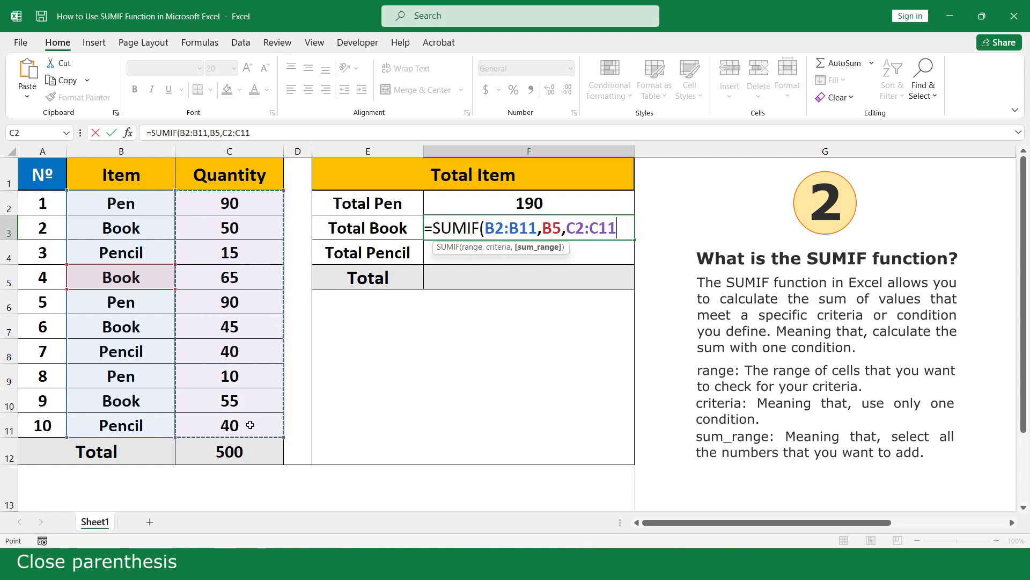
type(")")
key("Return")
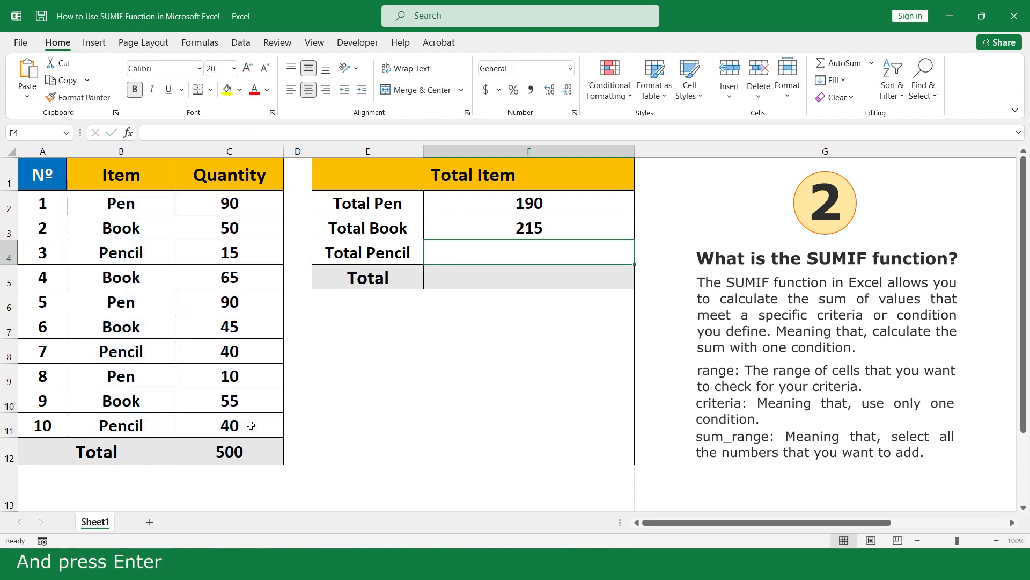
Calculate Total Pencil in cell F4 with =SUMIF(B2:B11,B8,C2:C11), using the Pencil entry in B8 as the criteria
type("=sum")
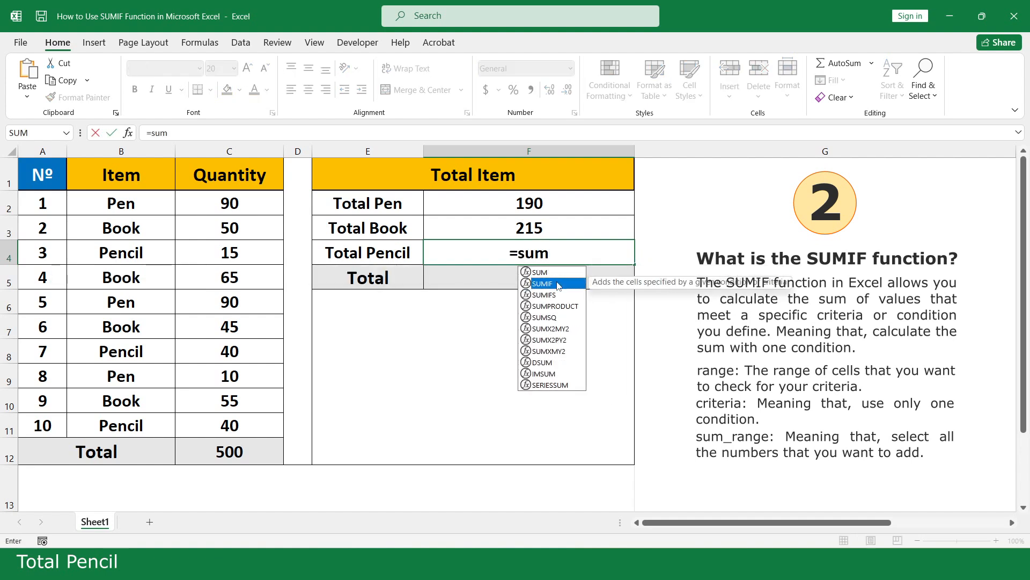
double_click(558, 284)
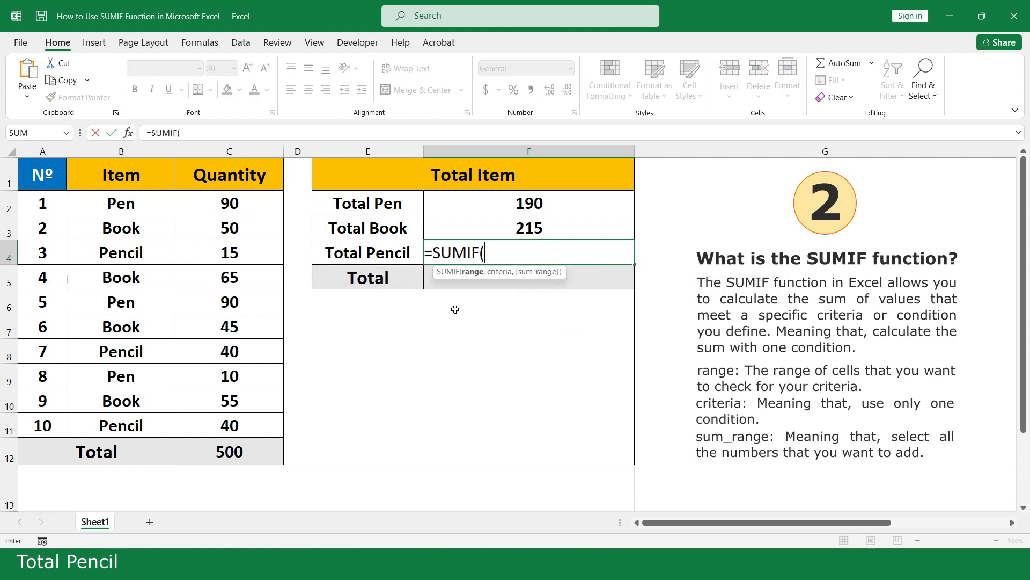
left_click_drag(146, 208, 147, 426)
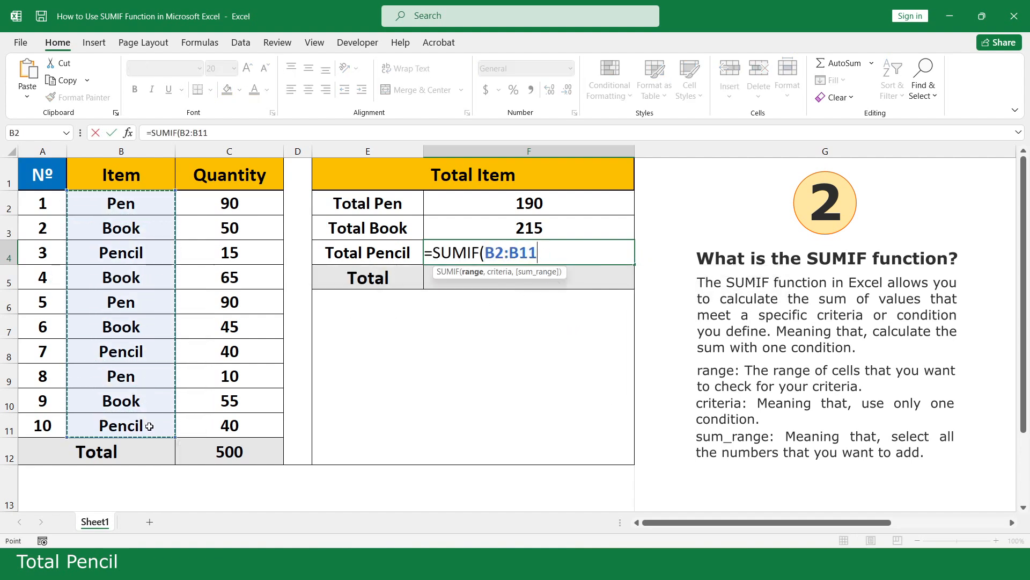
type(",")
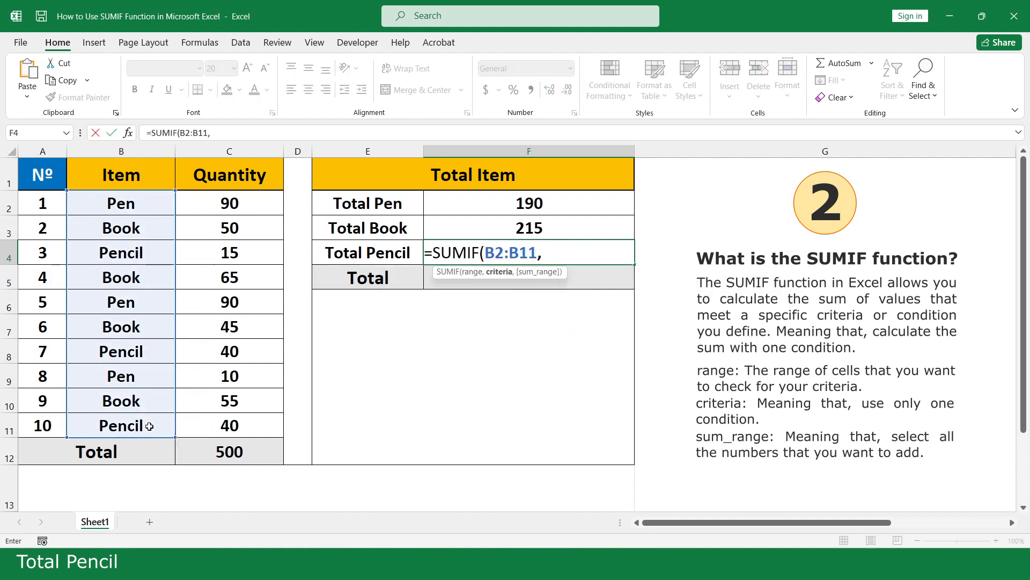
left_click(155, 351)
type(",")
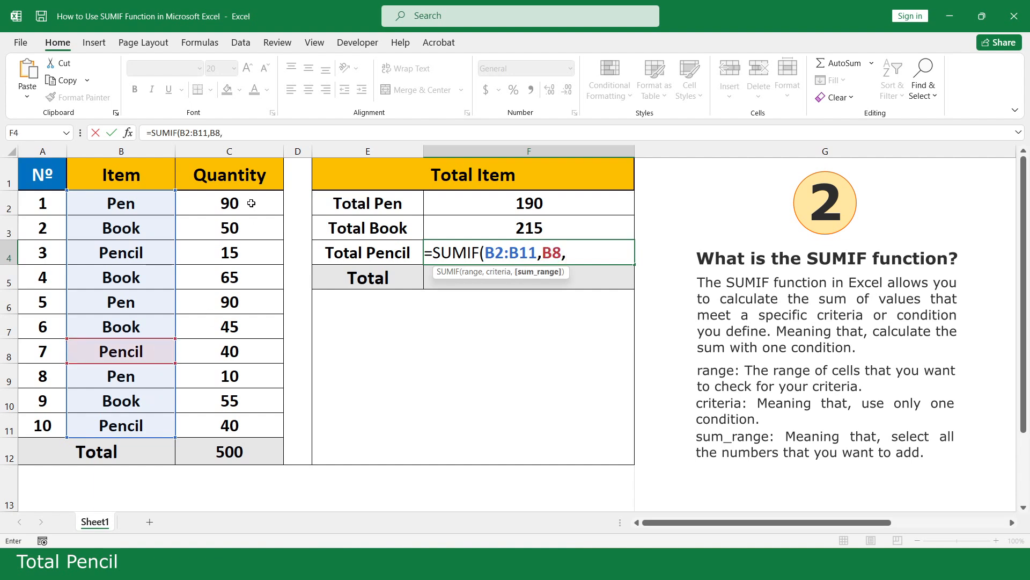
left_click_drag(250, 203, 248, 426)
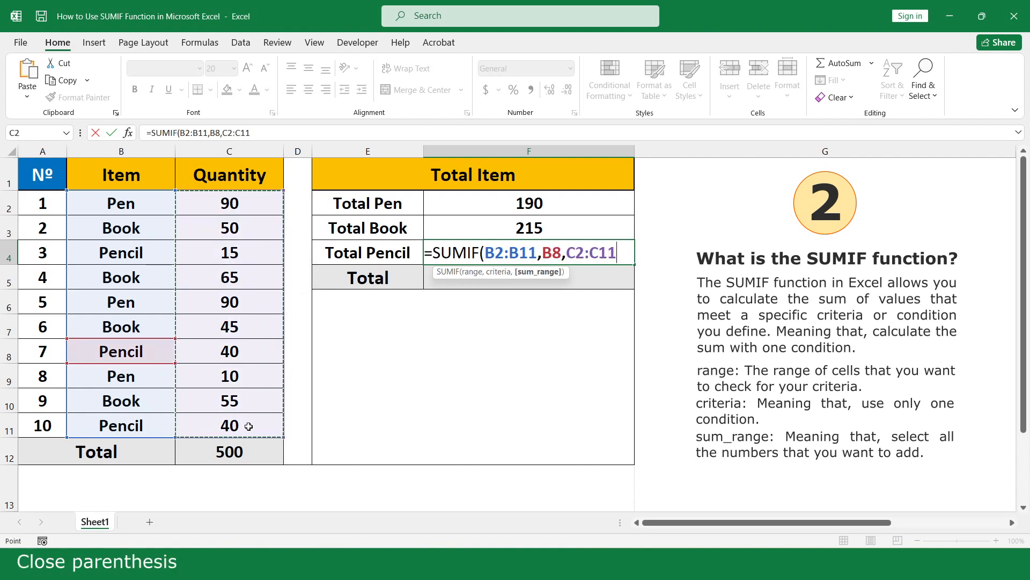
type(")")
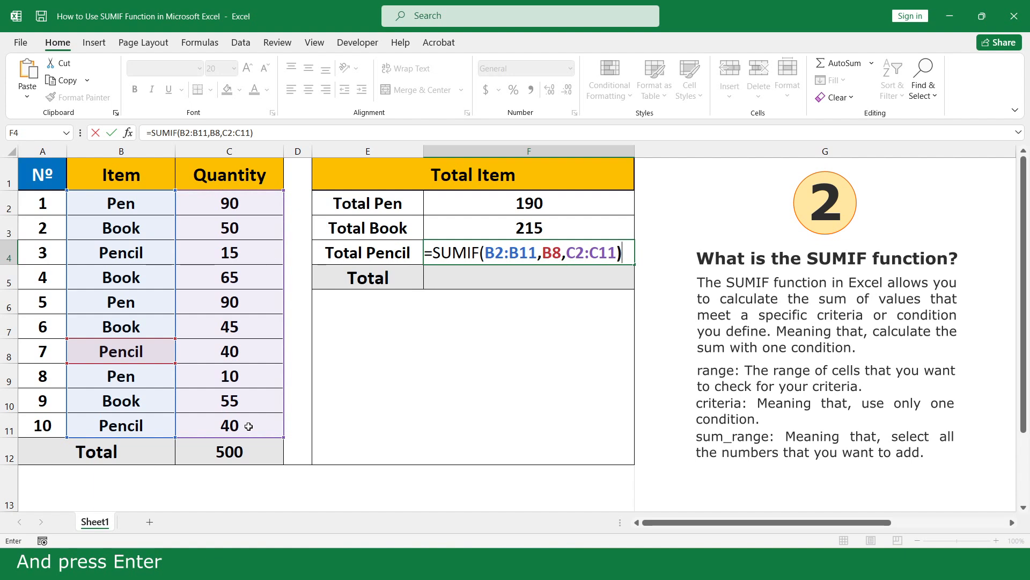
key("Return")
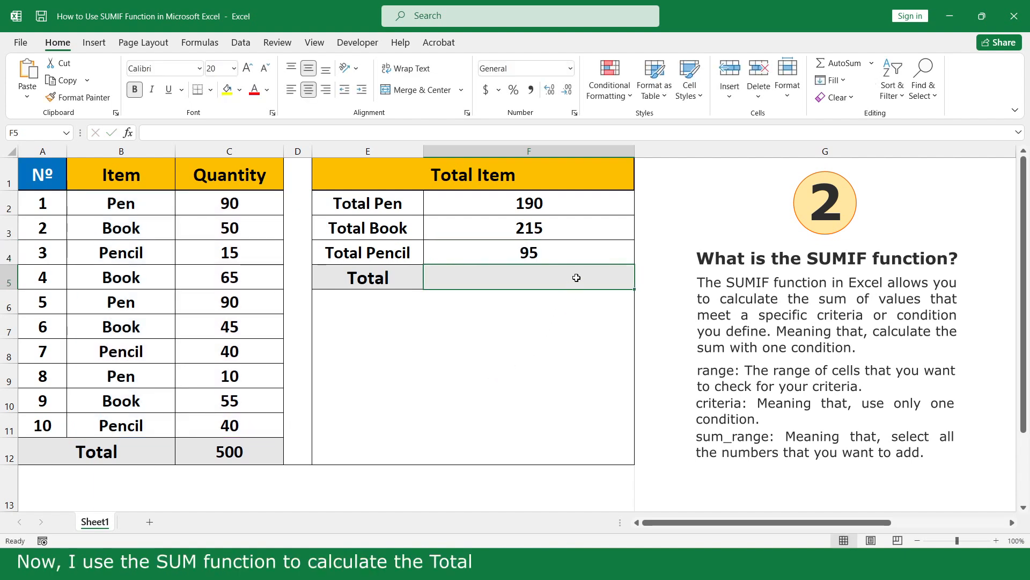
Add up the three item totals in the Total cell F5 with =SUM(F2:F4)
type("=sum")
double_click(558, 297)
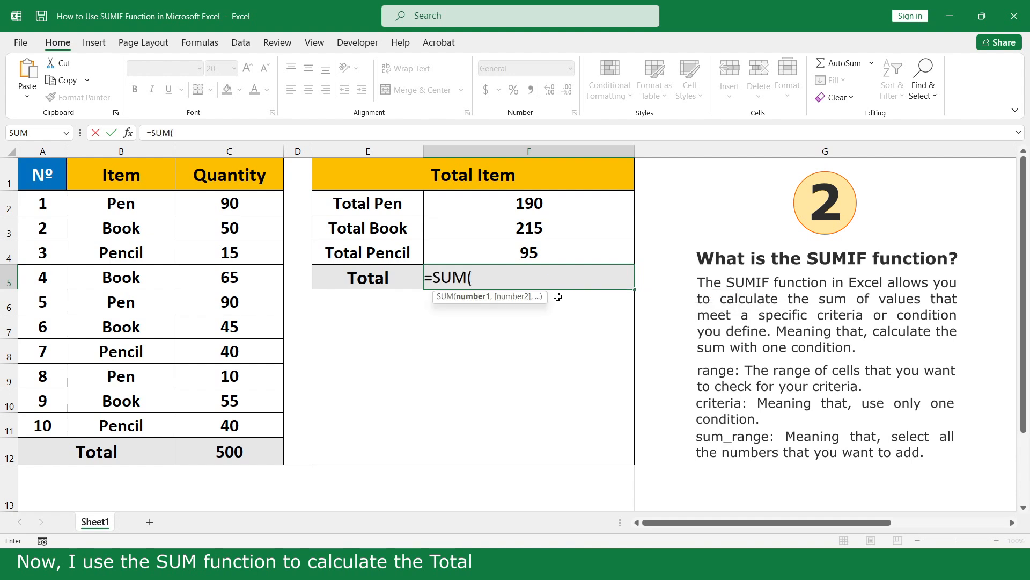
left_click_drag(558, 202, 558, 253)
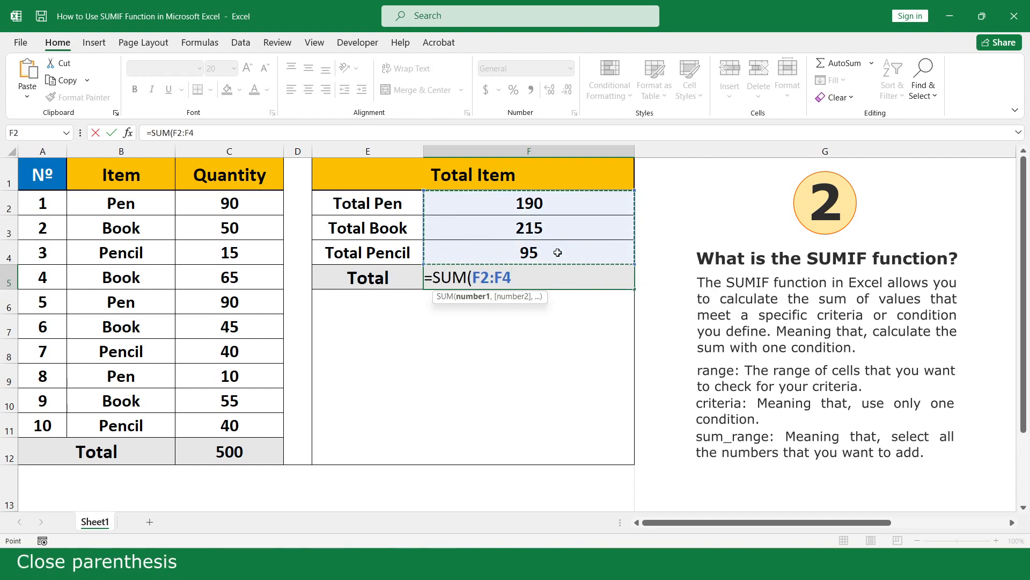
type(")")
key("Return")
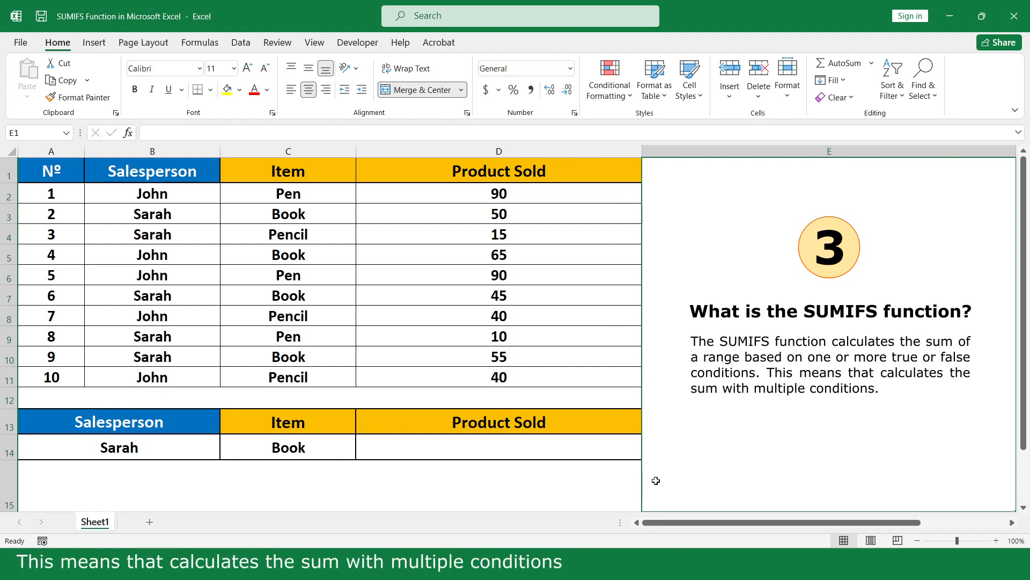
Start a SUMIFS formula in Product Sold cell D14 that sums D2:D11 where the salesperson range B2:B11 matches A14
left_click(591, 448)
type("=")
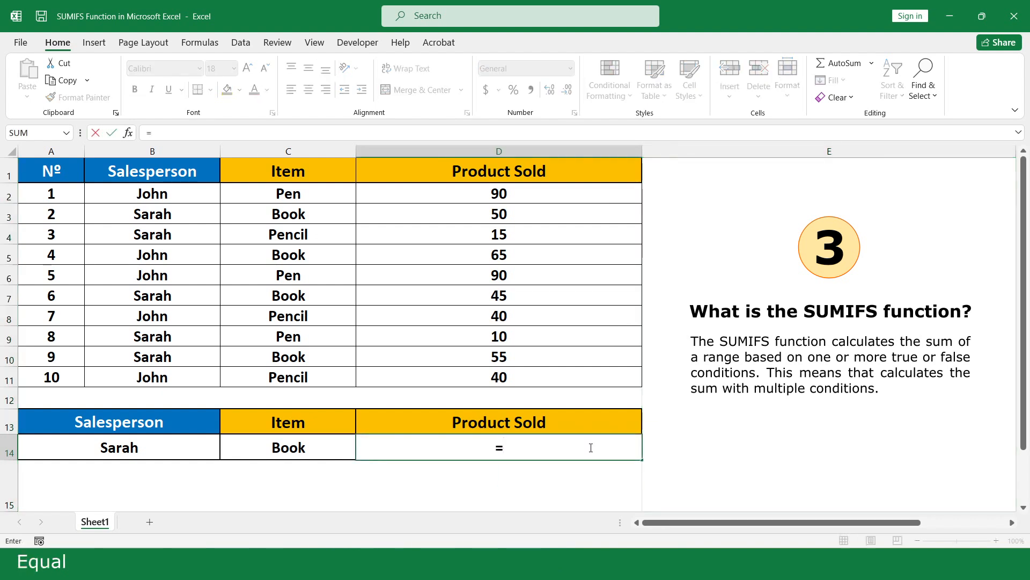
type("su")
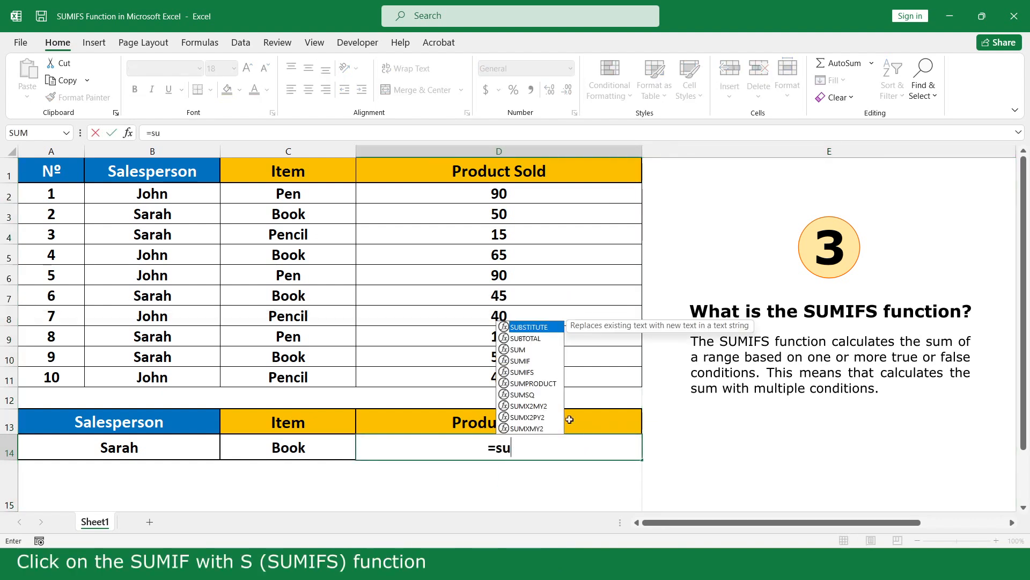
double_click(535, 372)
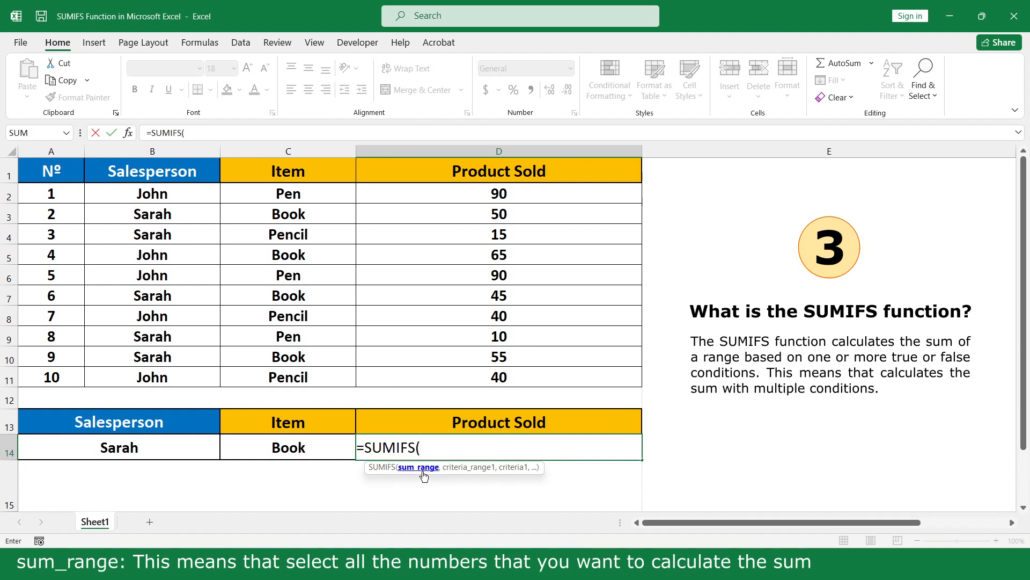
left_click_drag(519, 194, 522, 376)
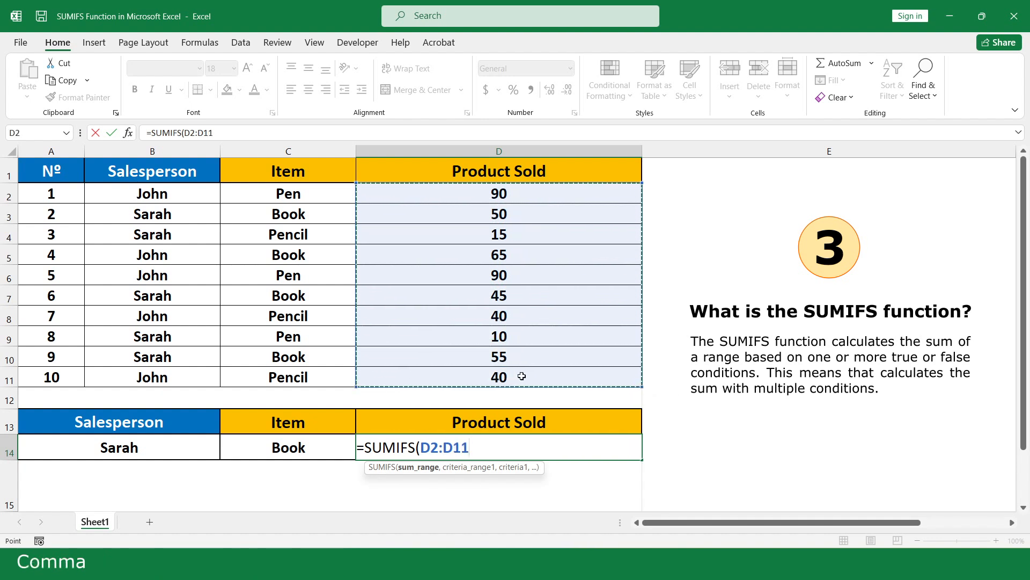
type(",")
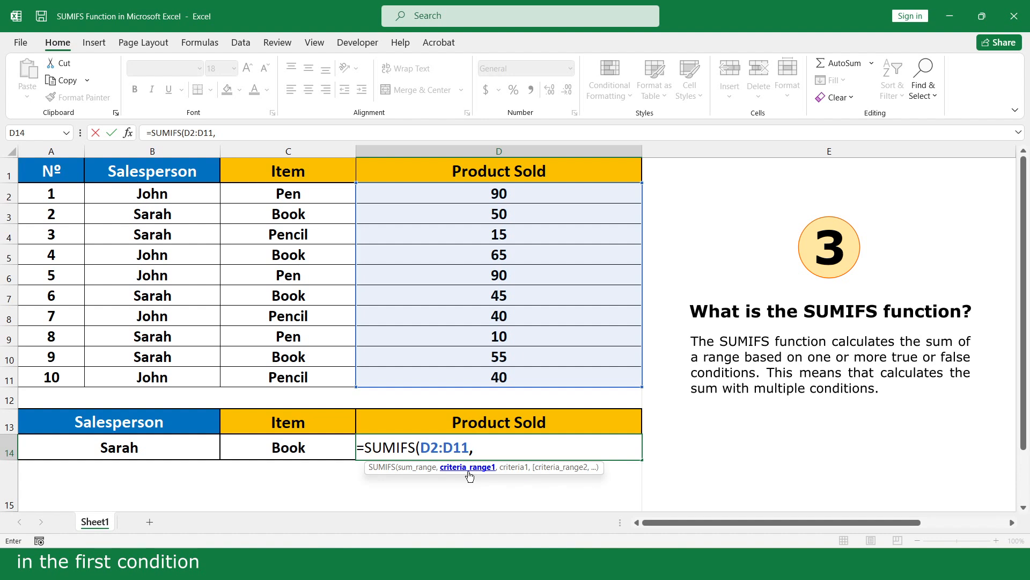
left_click_drag(179, 194, 180, 377)
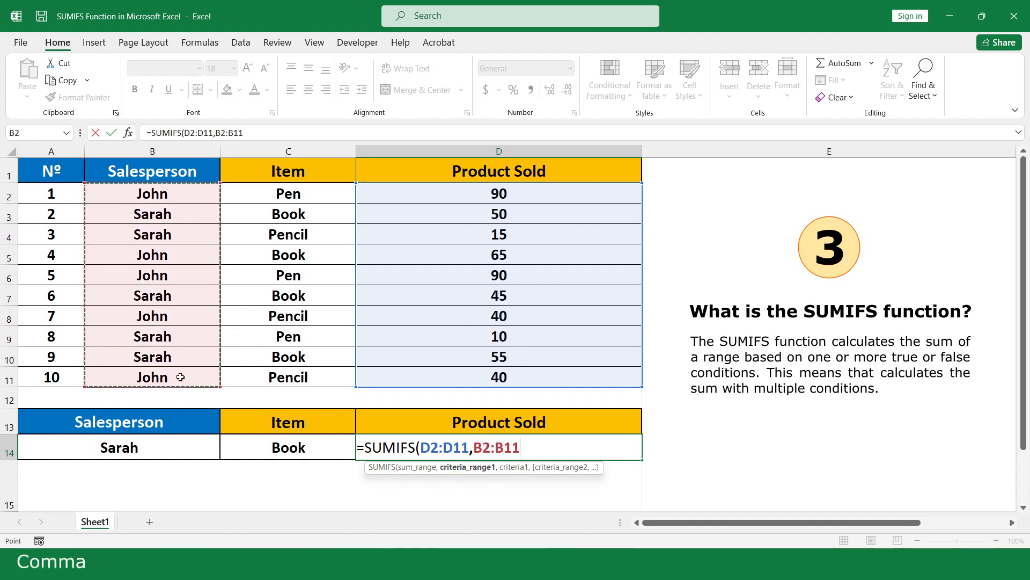
type(",")
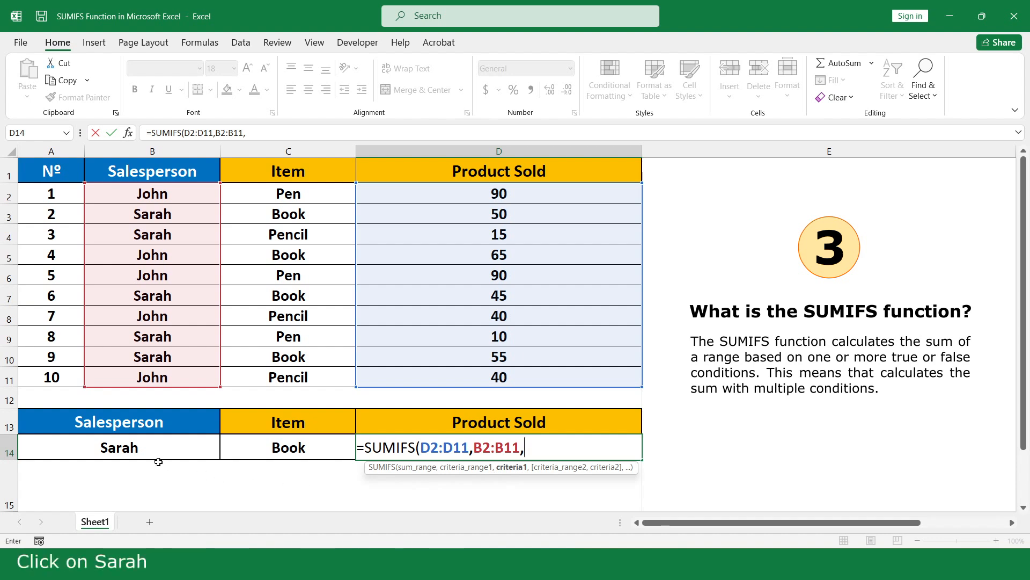
left_click(145, 447)
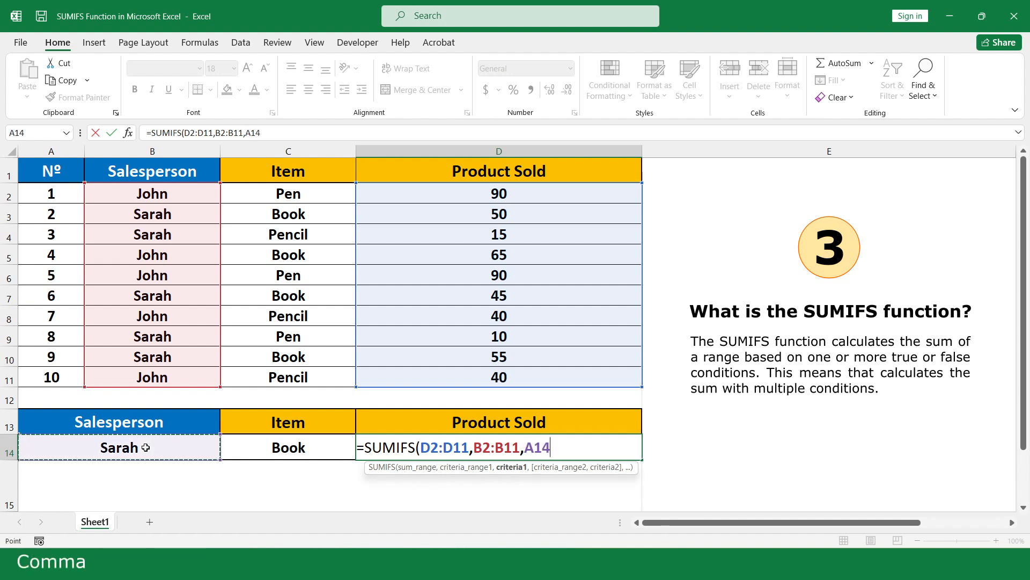
type(",")
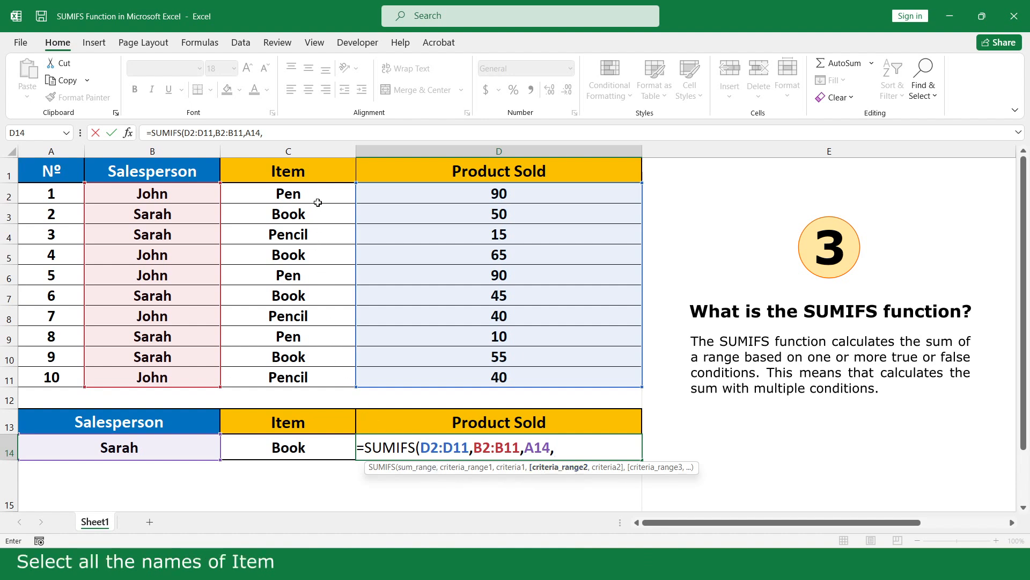
Add the item range C2:C11 with criteria C14 as the second condition and complete the SUMIFS formula in D14
left_click_drag(317, 195, 315, 376)
type(",")
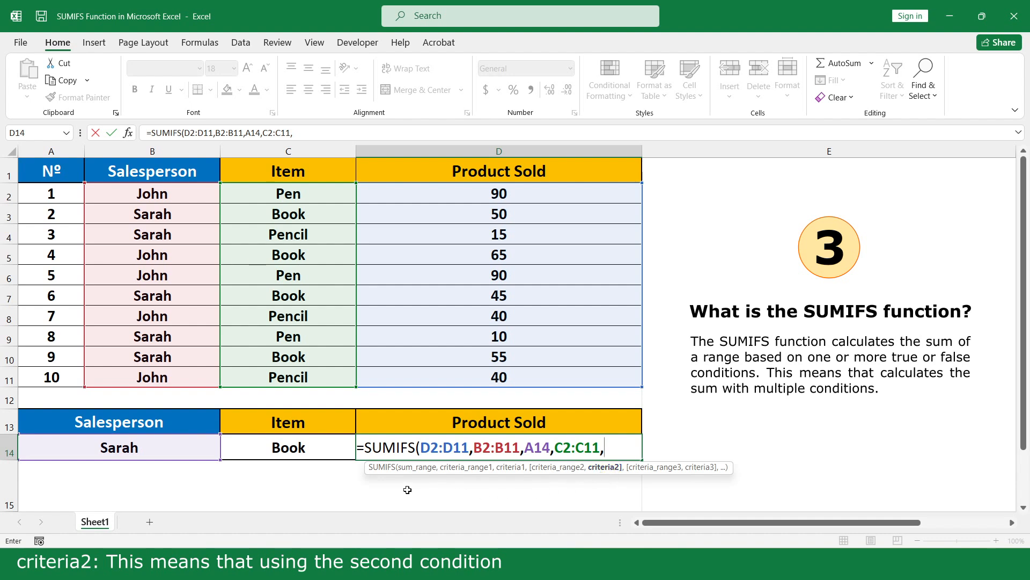
left_click(310, 449)
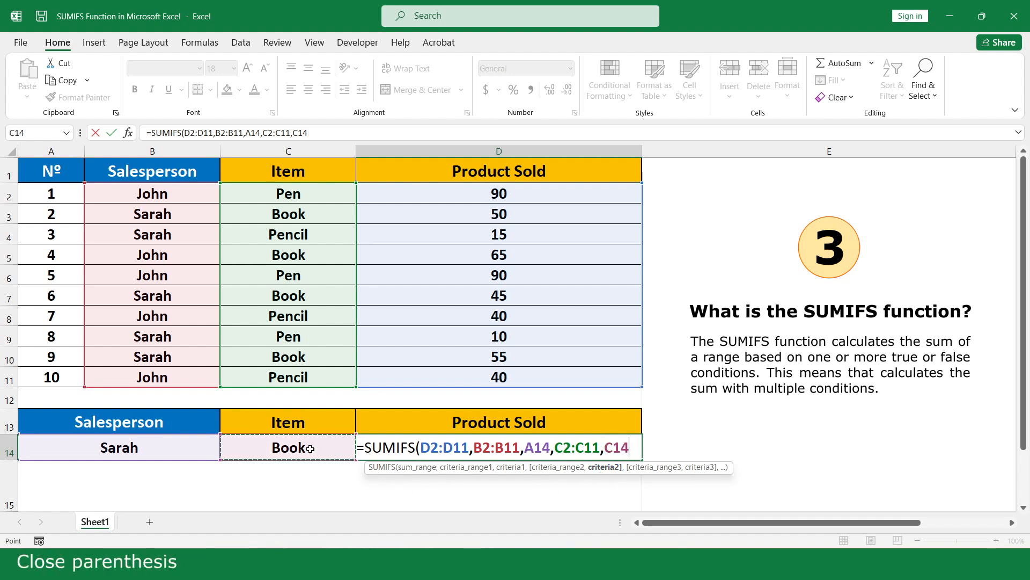
type(")")
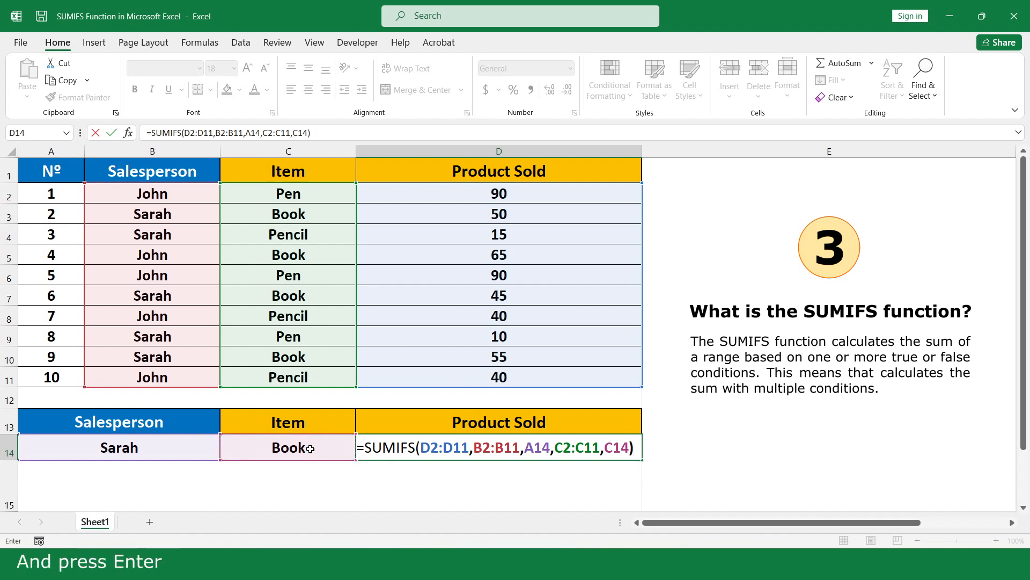
key("Return")
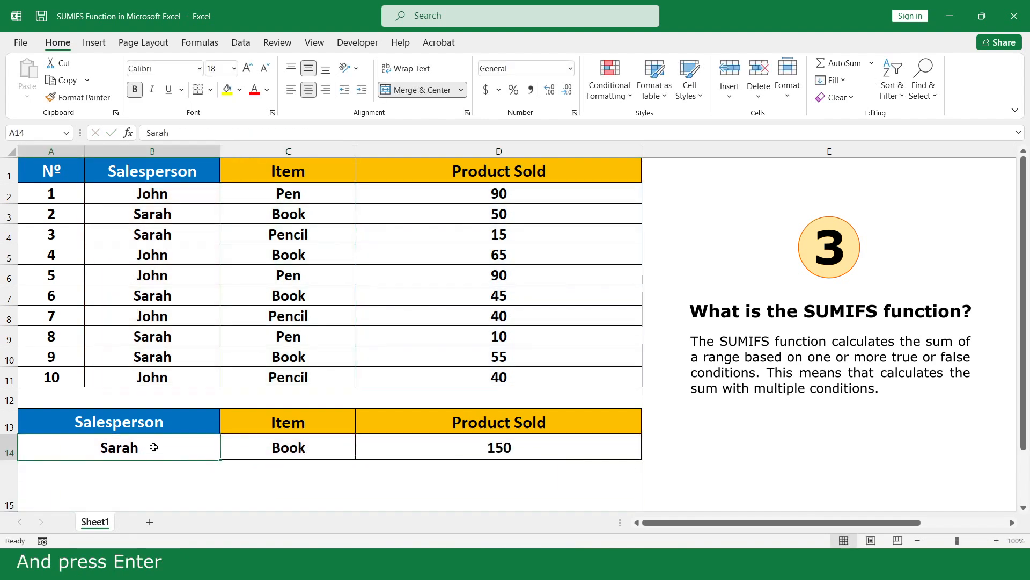
Replace the salesperson in cell A14 with the name listed in B2
double_click(154, 448)
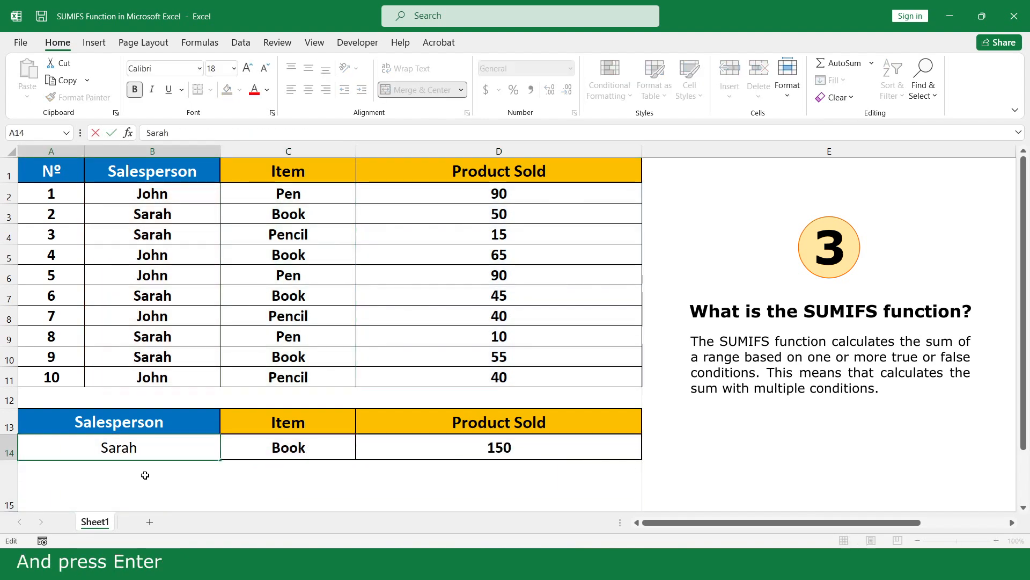
key("BackSpace")
key("BackSpace")
key("BackSpace")
key("BackSpace")
key("BackSpace")
type("Jo")
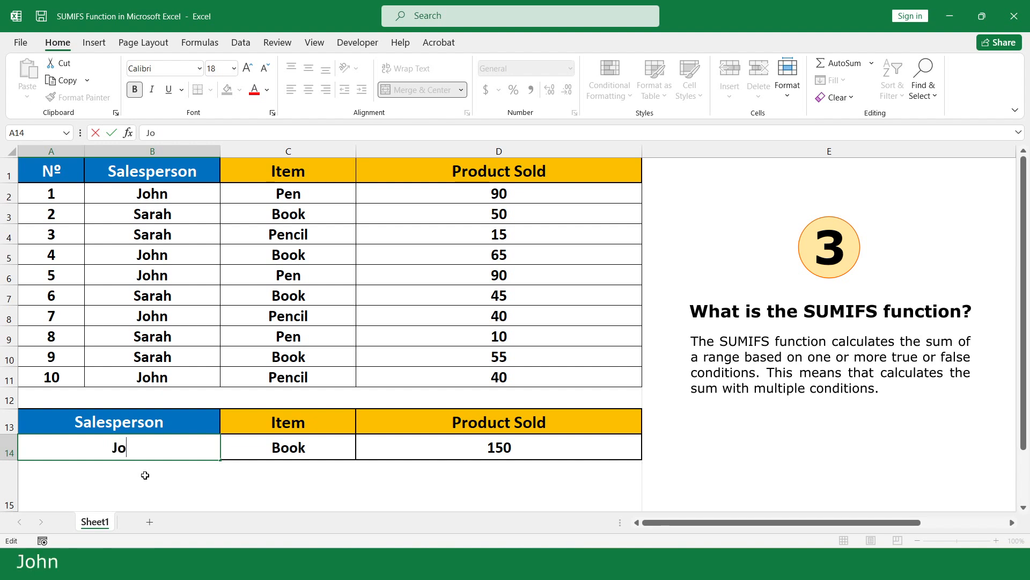
type("hn")
key("Return")
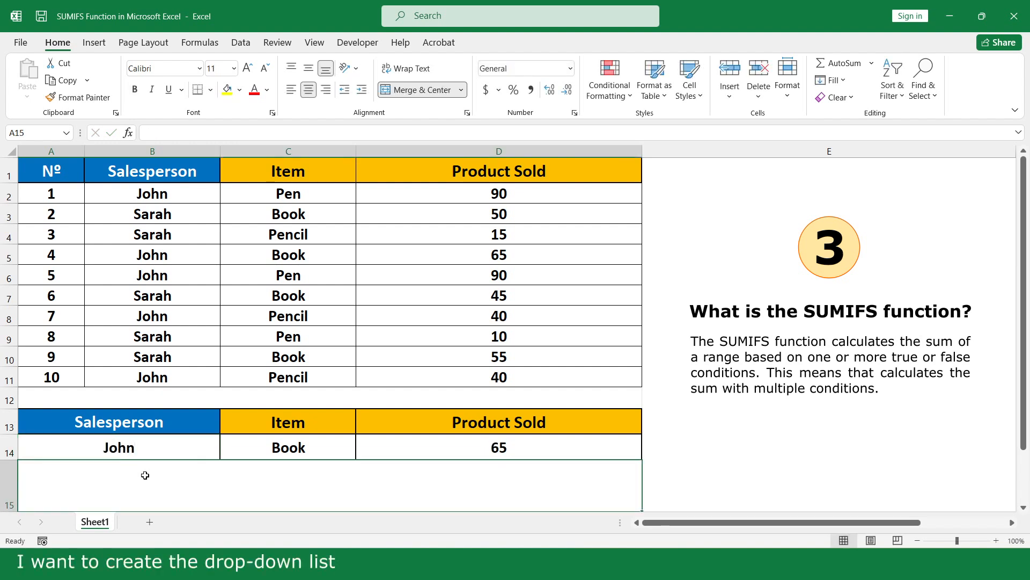
Create a drop-down list in Salesperson cell A14 using List data validation with source =$B$2:$B$3
left_click(150, 448)
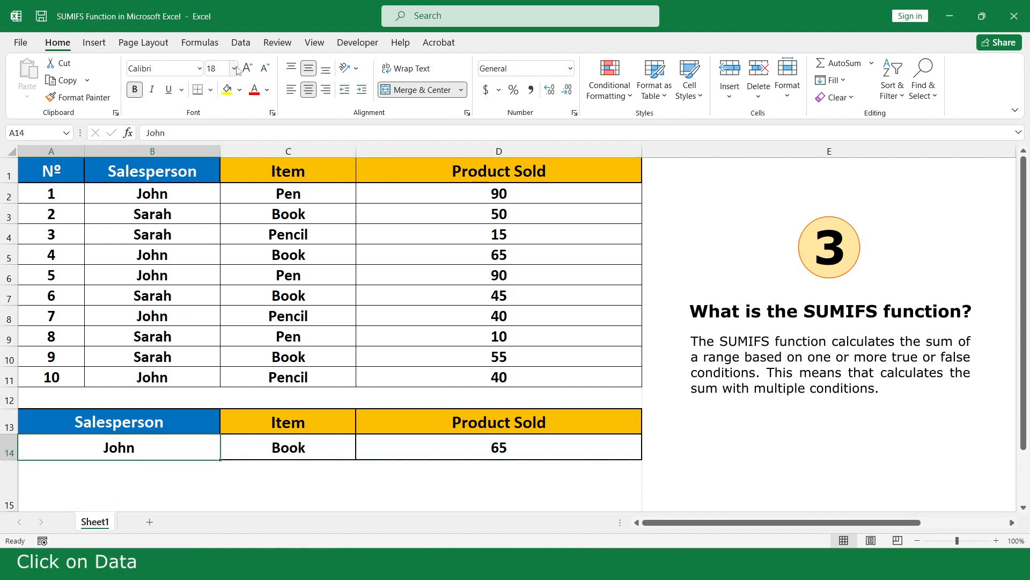
left_click(240, 45)
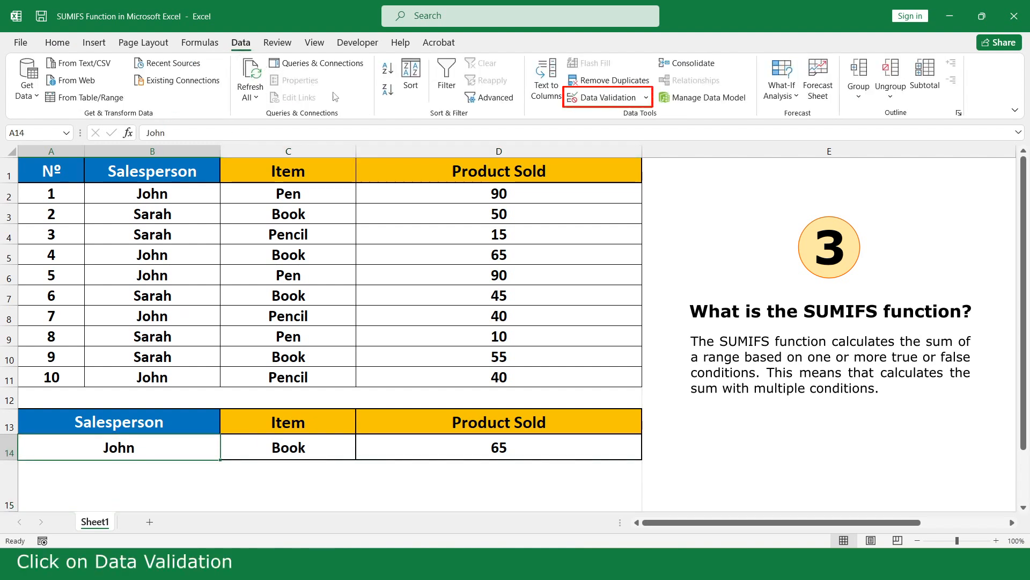
left_click(605, 101)
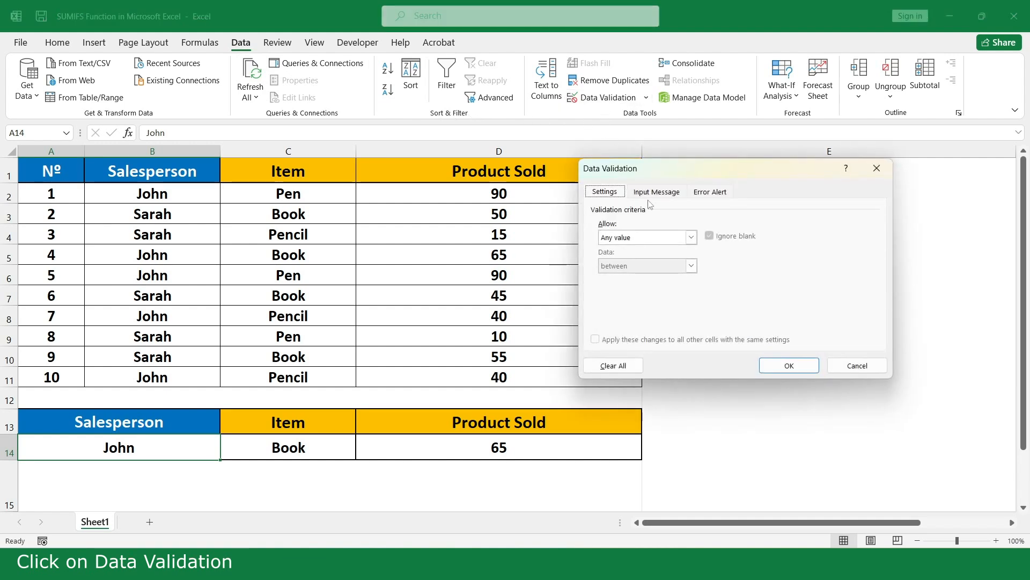
left_click(692, 239)
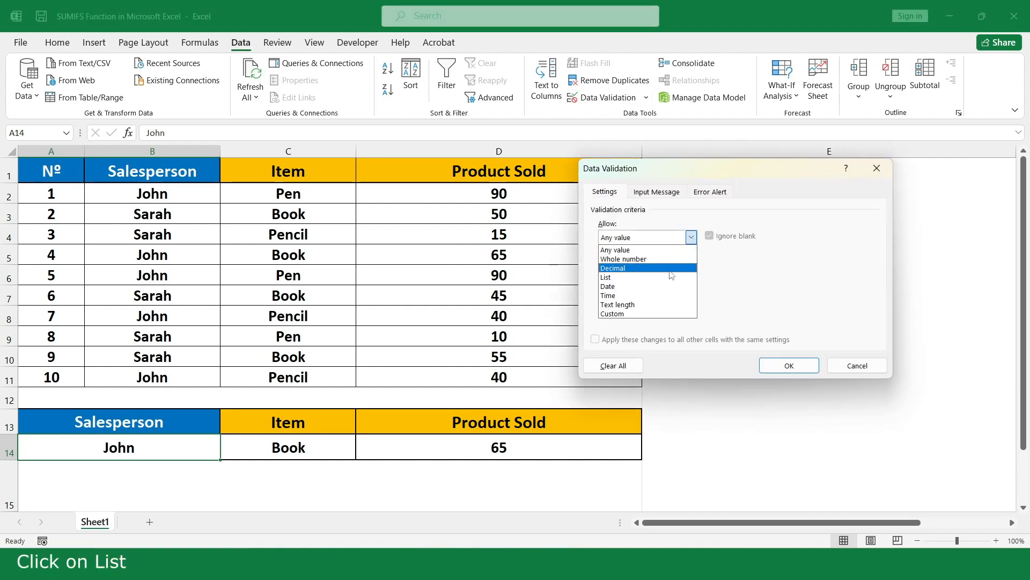
left_click(606, 277)
left_click(643, 292)
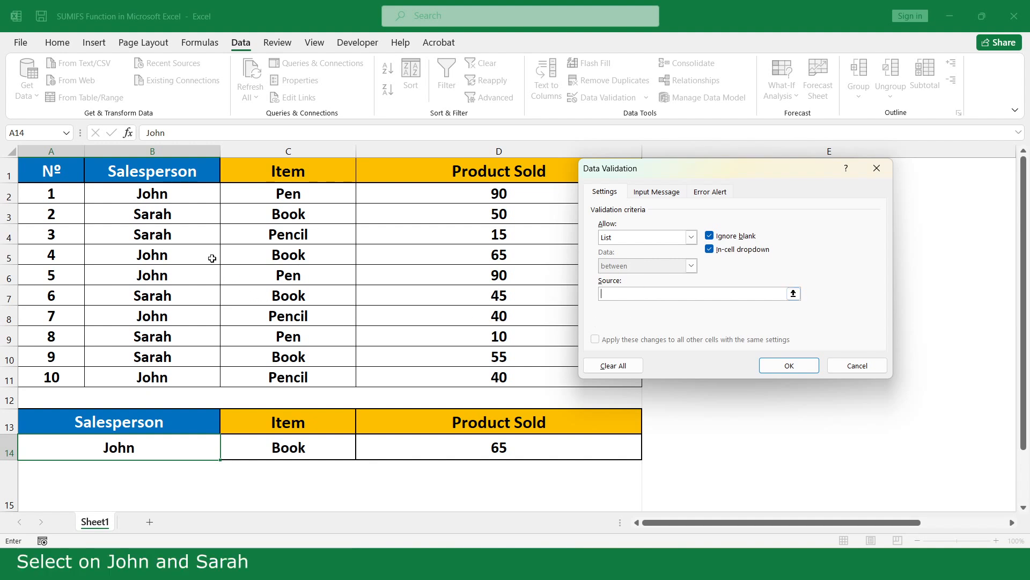
mouse_move(193, 194)
left_mouse_down()
mouse_move(194, 231)
mouse_move(191, 212)
left_mouse_up()
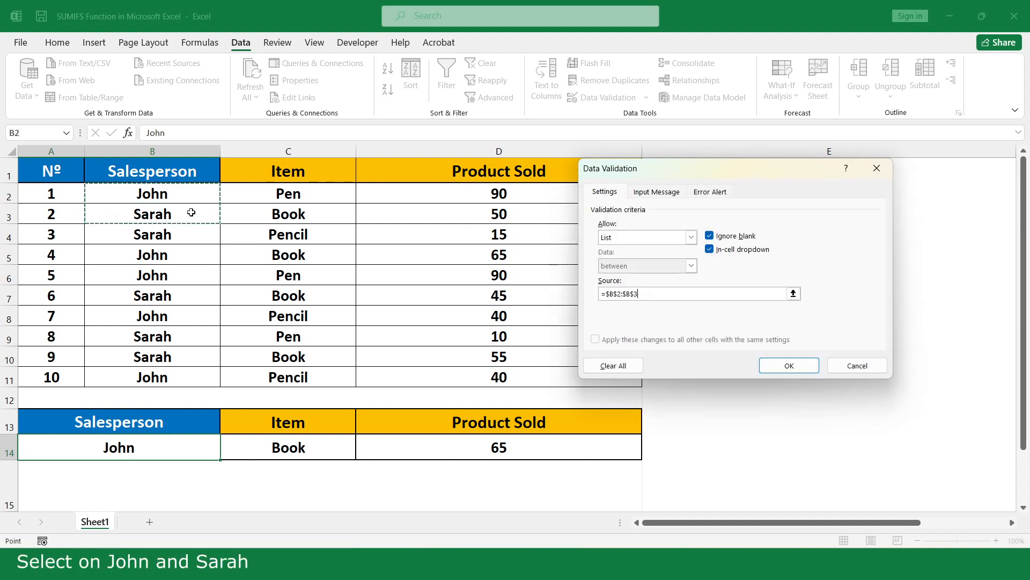
left_click(779, 370)
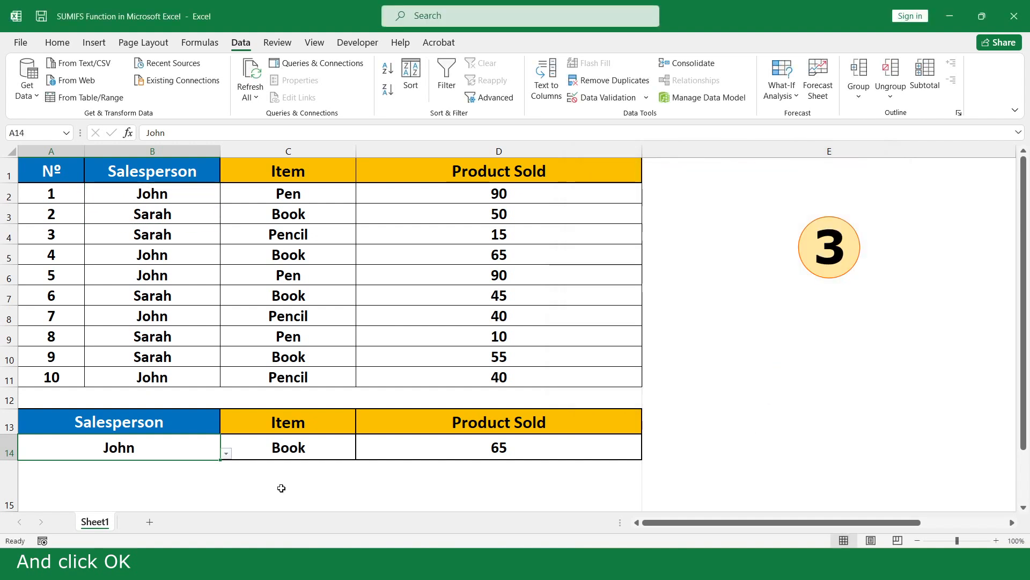
Test the A14 drop-down list by choosing its second salesperson and switching back to the first
left_click(226, 454)
left_click(214, 474)
left_click(226, 453)
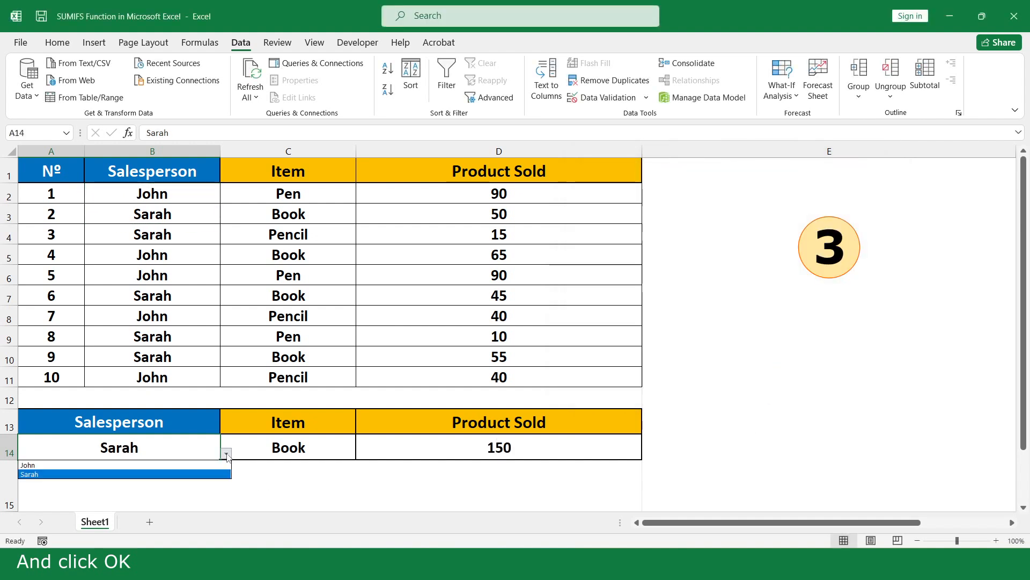
left_click(210, 464)
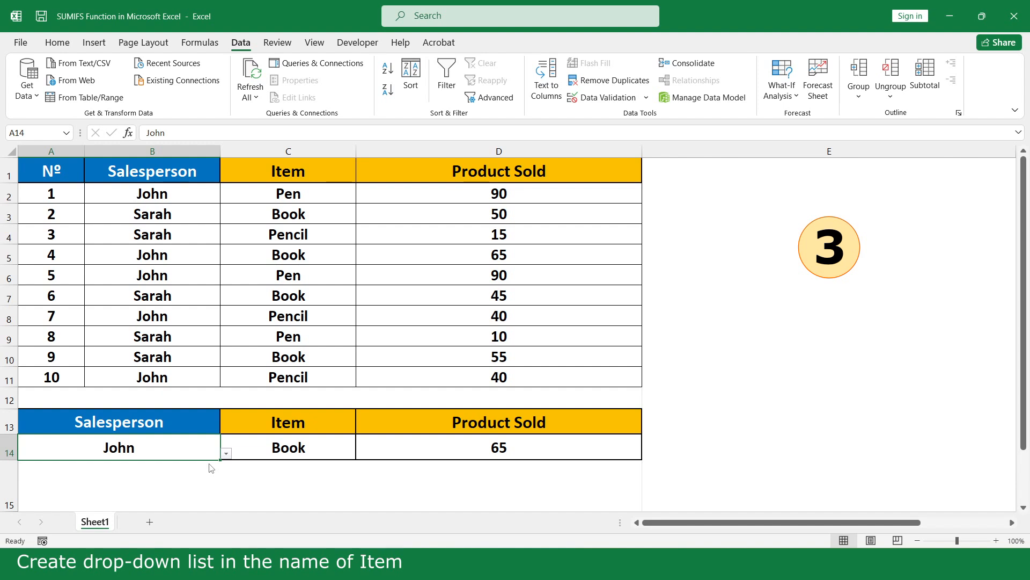
Create a drop-down list in Item cell C14 using List data validation with the items in C2:C4 as source
left_click(331, 449)
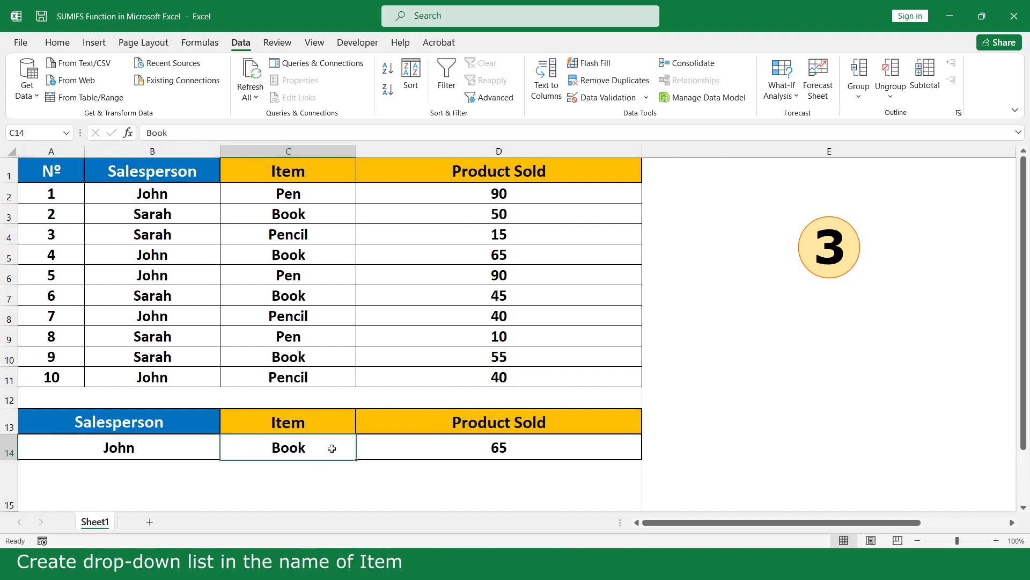
left_click(616, 98)
left_click(691, 236)
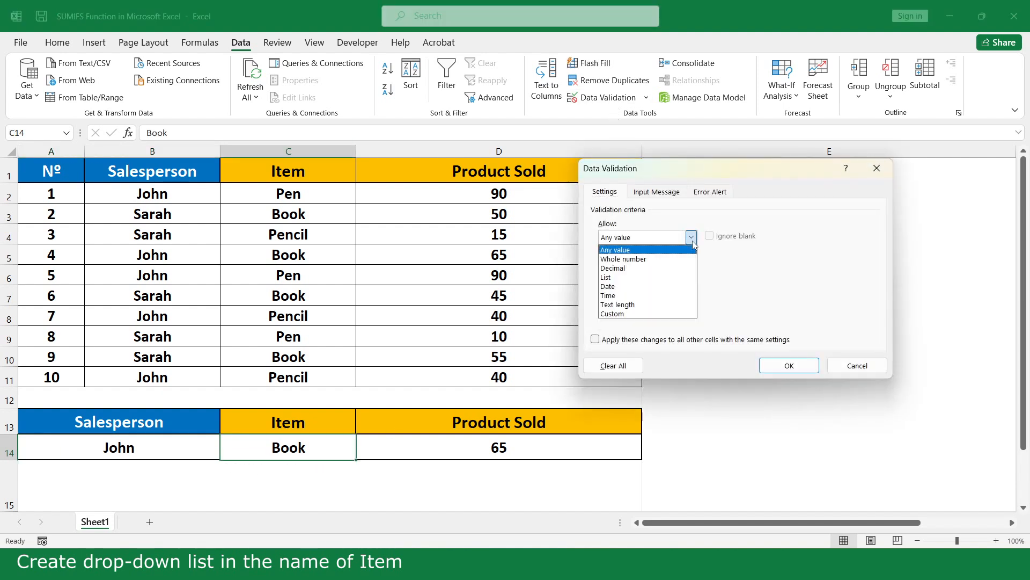
left_click(662, 277)
left_click(671, 294)
left_click_drag(290, 195, 324, 235)
left_click(774, 367)
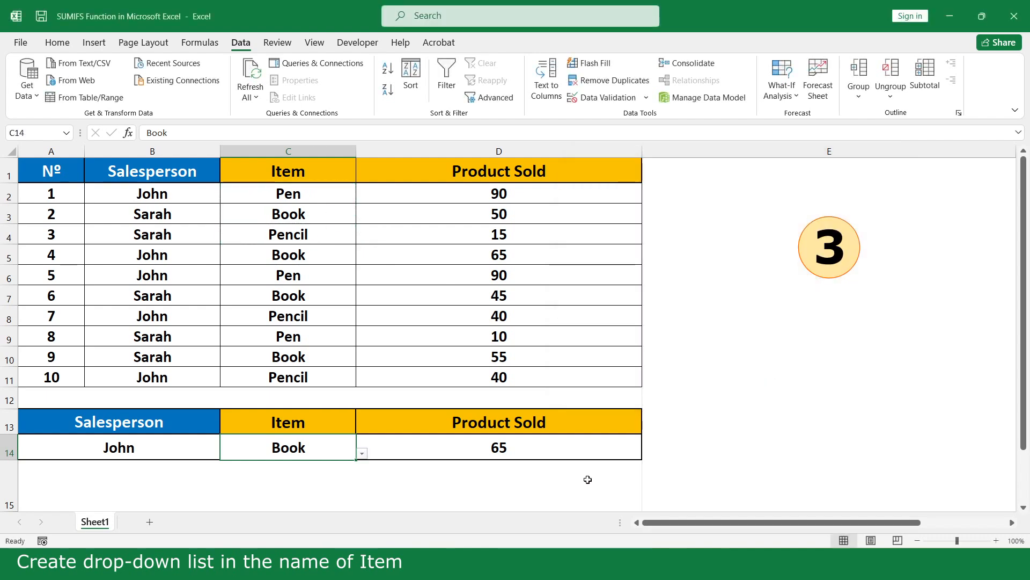
Try the C14 drop-down list by choosing Pencil, and leave Pen as the selected item
left_click(361, 457)
left_click(344, 482)
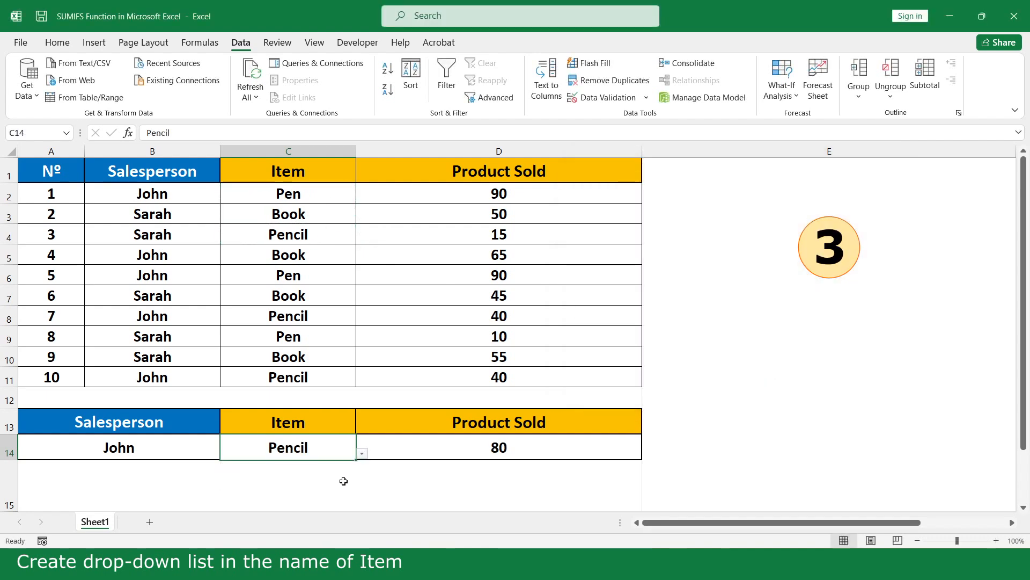
left_click(361, 454)
left_click(344, 465)
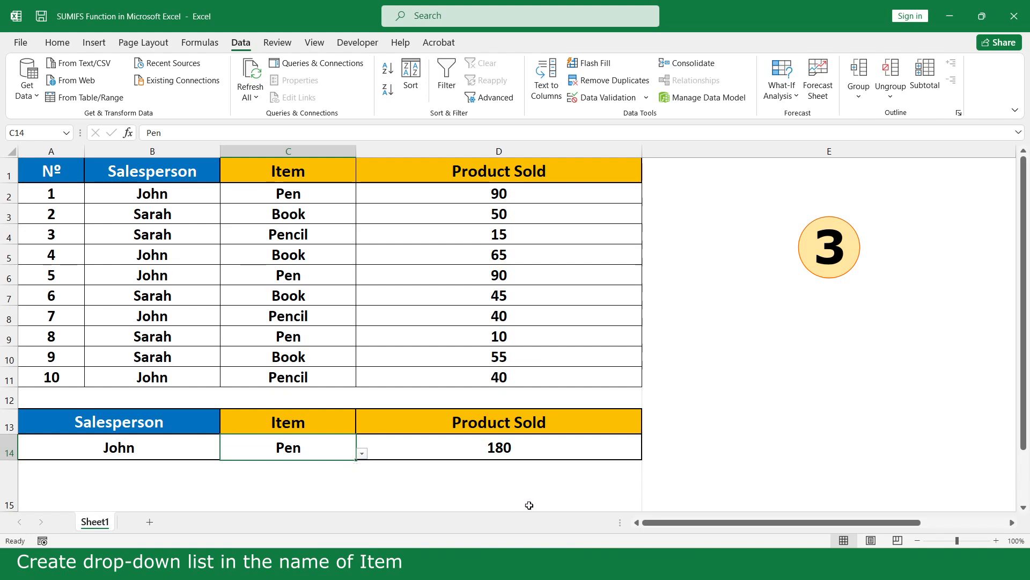
left_click(655, 487)
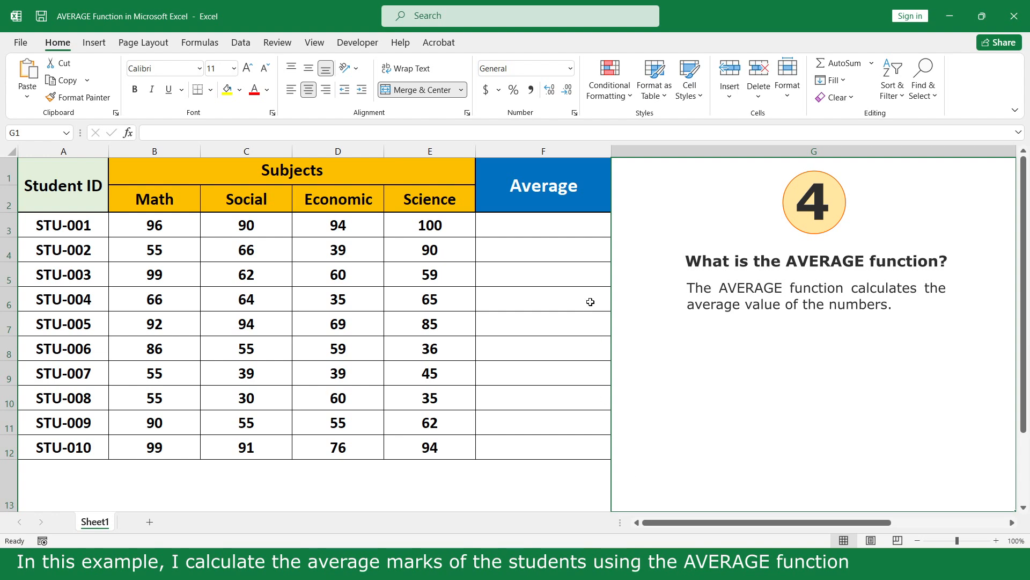
Calculate the average marks of student STU-001 in cell F3 with =AVERAGE(B3:E3)
left_click(588, 226)
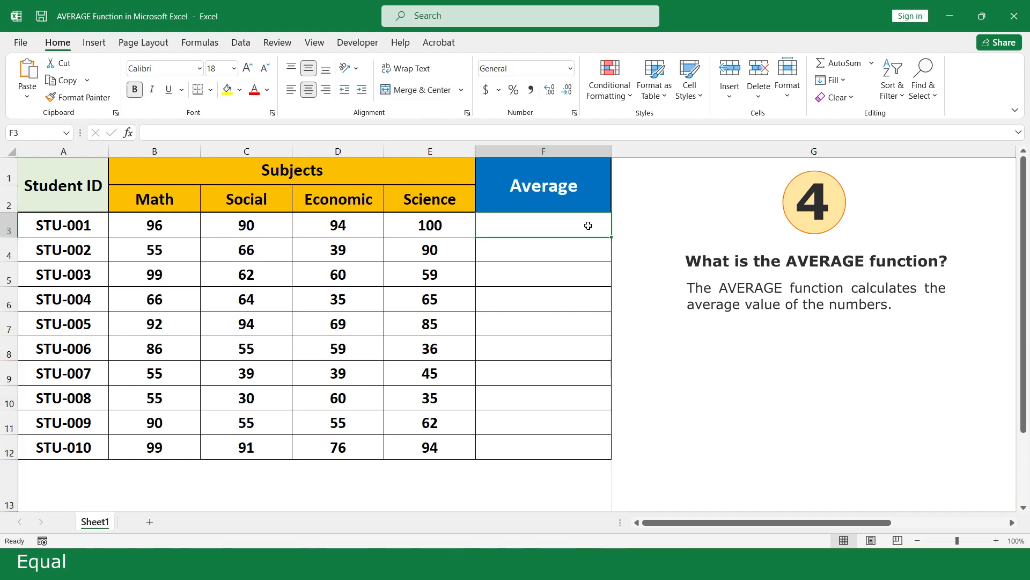
type("=av")
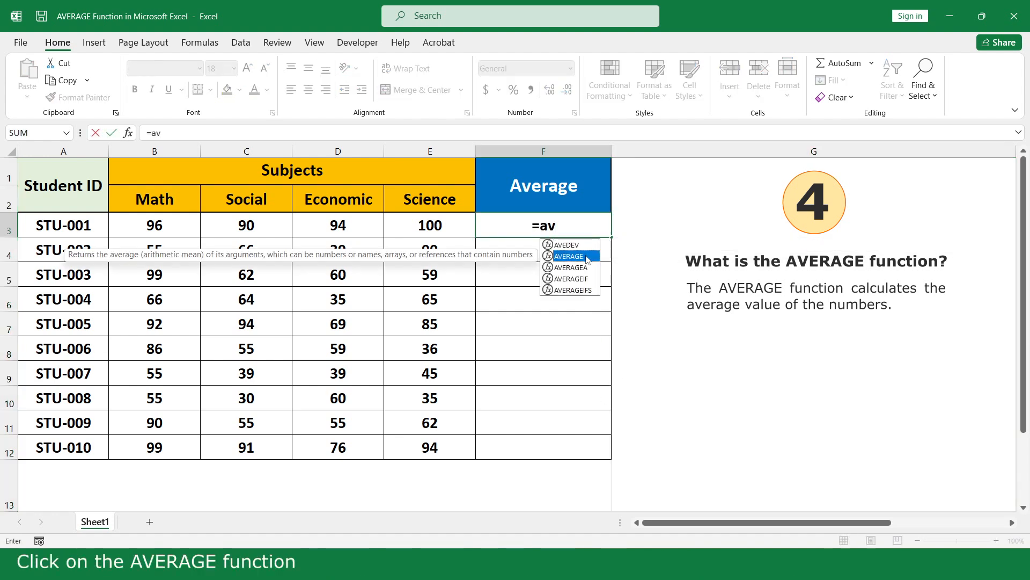
double_click(590, 256)
left_click(451, 226)
left_click_drag(377, 223, 175, 227)
type(")")
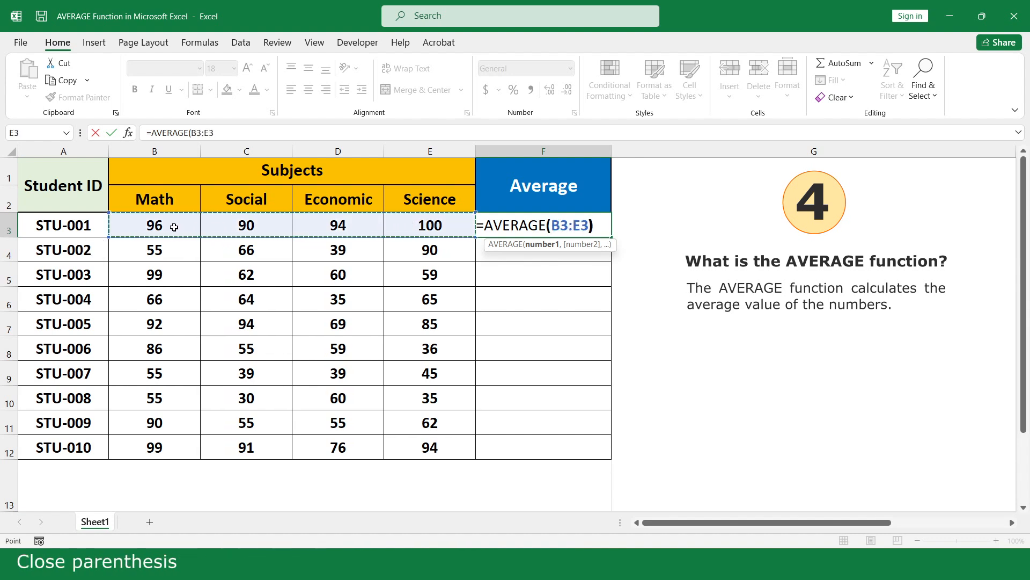
key("Return")
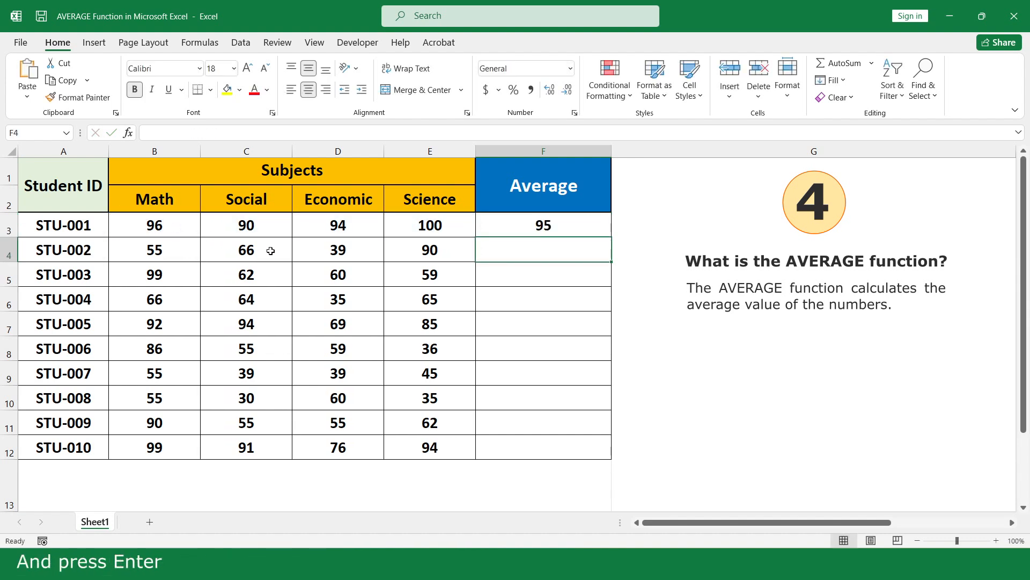
Fill the AVERAGE formula from F3 down to F12 for the remaining students
left_click(588, 225)
left_click_drag(611, 237, 575, 450)
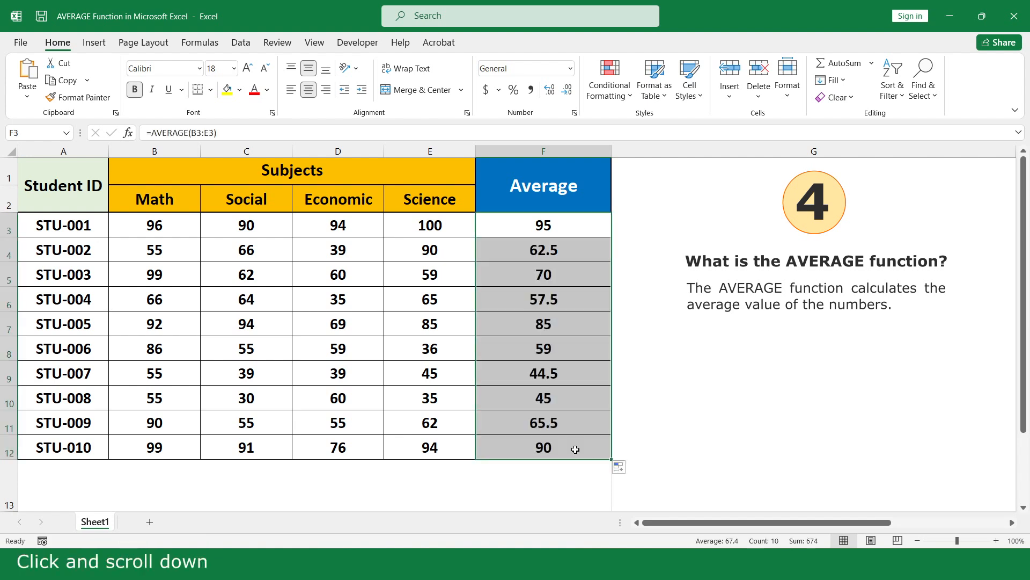
left_click(622, 485)
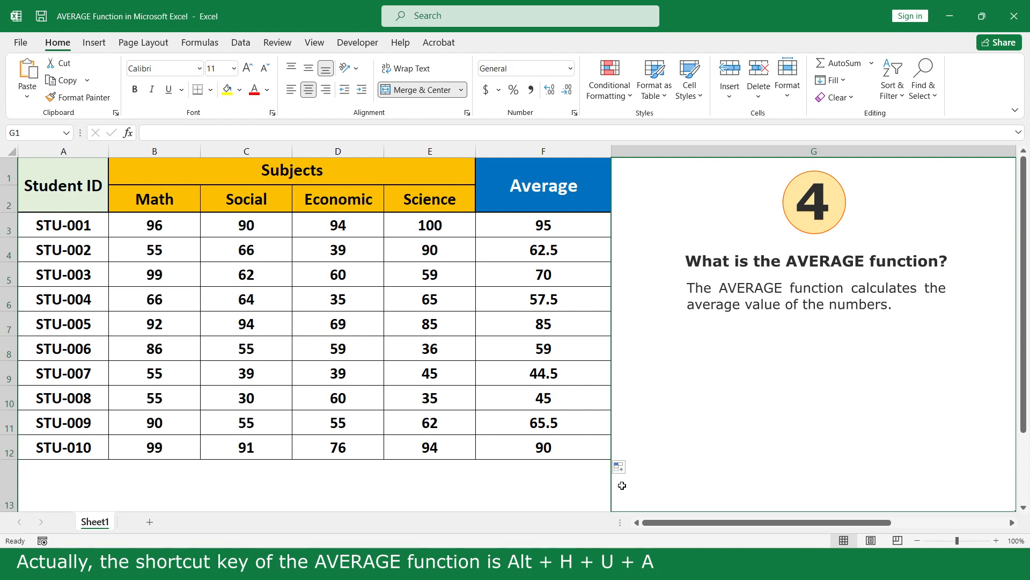
Clear the averages in F3:F12 and recalculate them all at once by applying AutoSum's Average to the range B3:F12
left_click_drag(575, 223, 569, 448)
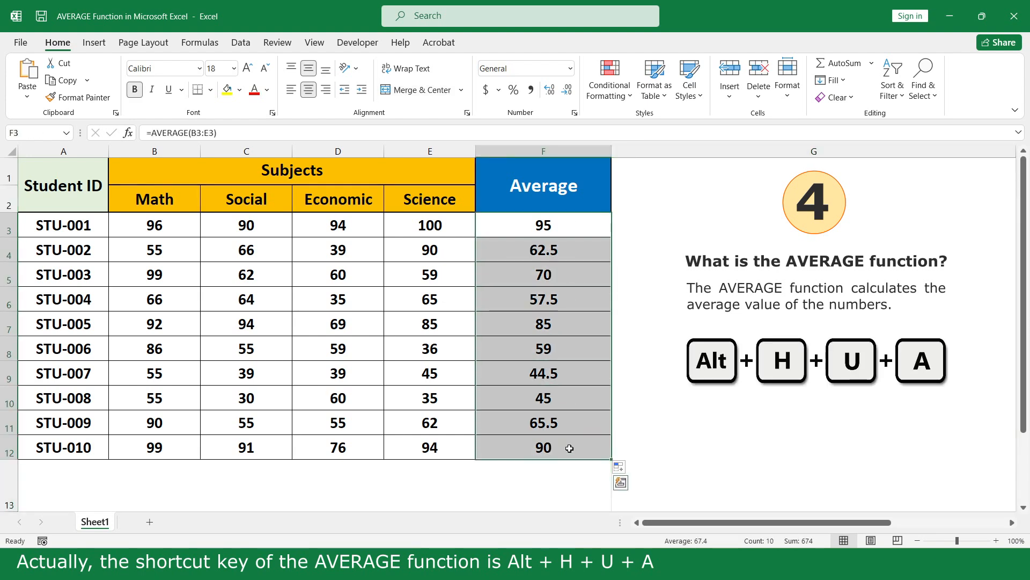
key("Delete")
left_click(196, 227)
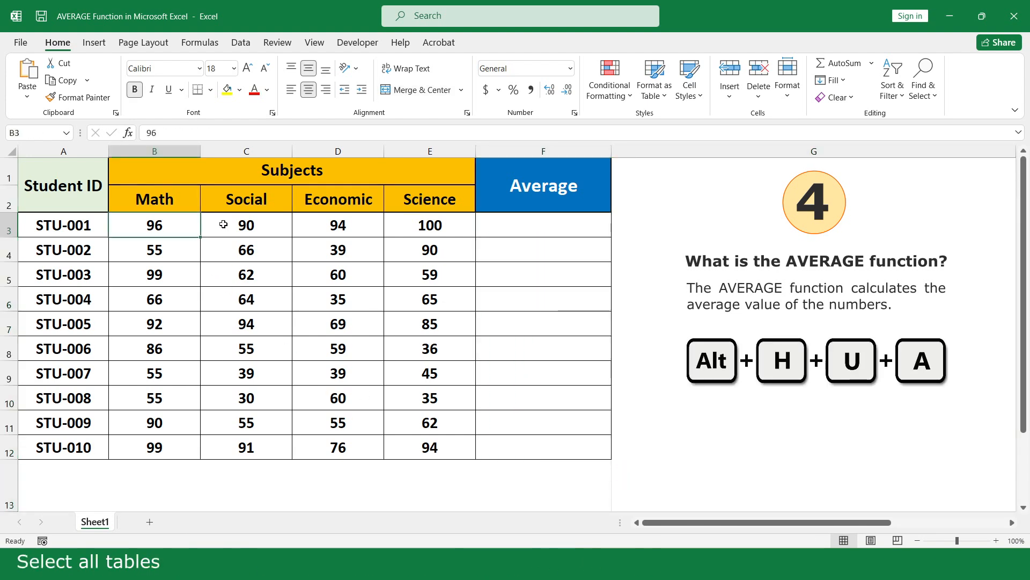
left_click_drag(224, 224, 577, 447)
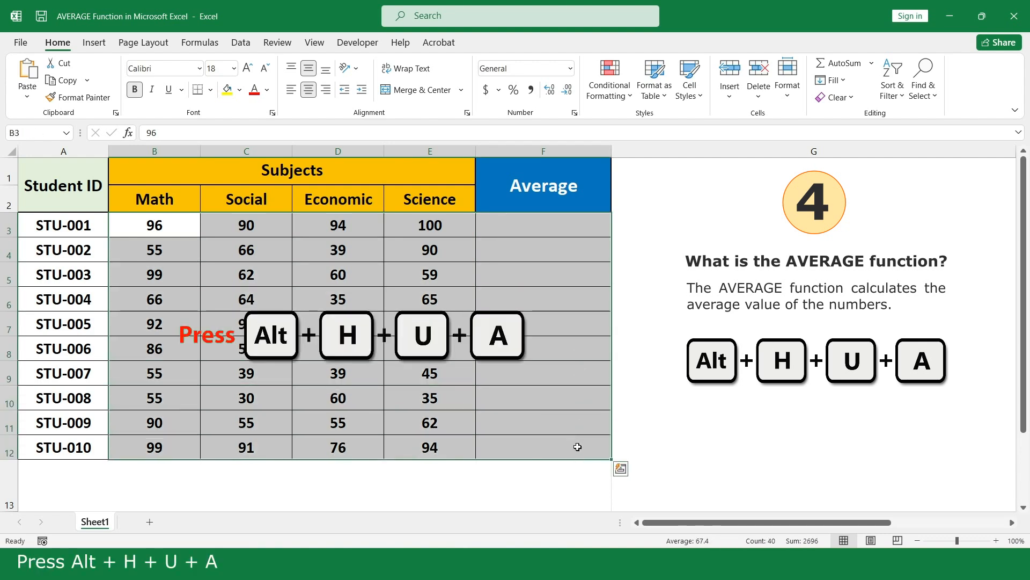
key("alt+h")
key("u")
key("a")
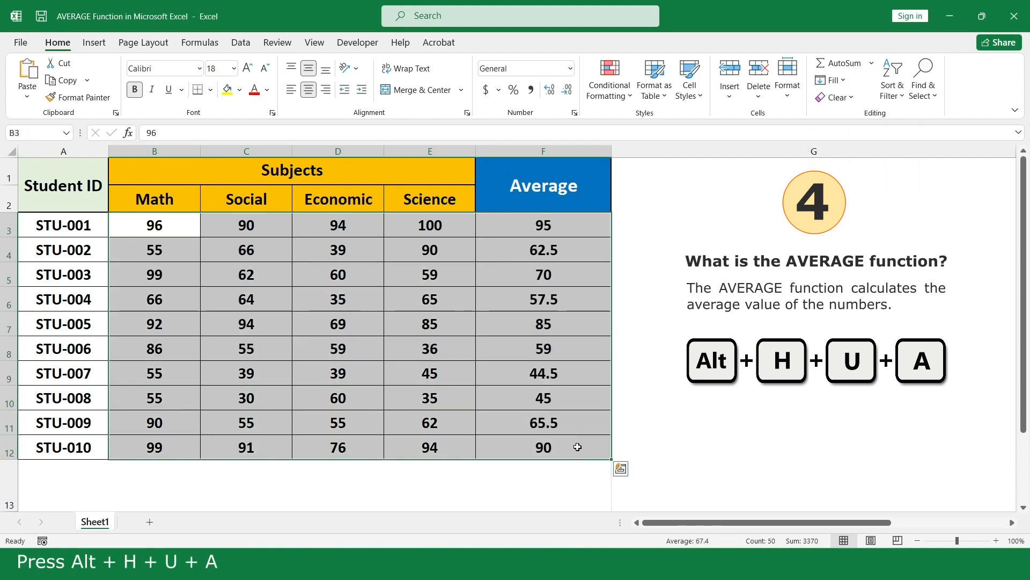
left_click(624, 486)
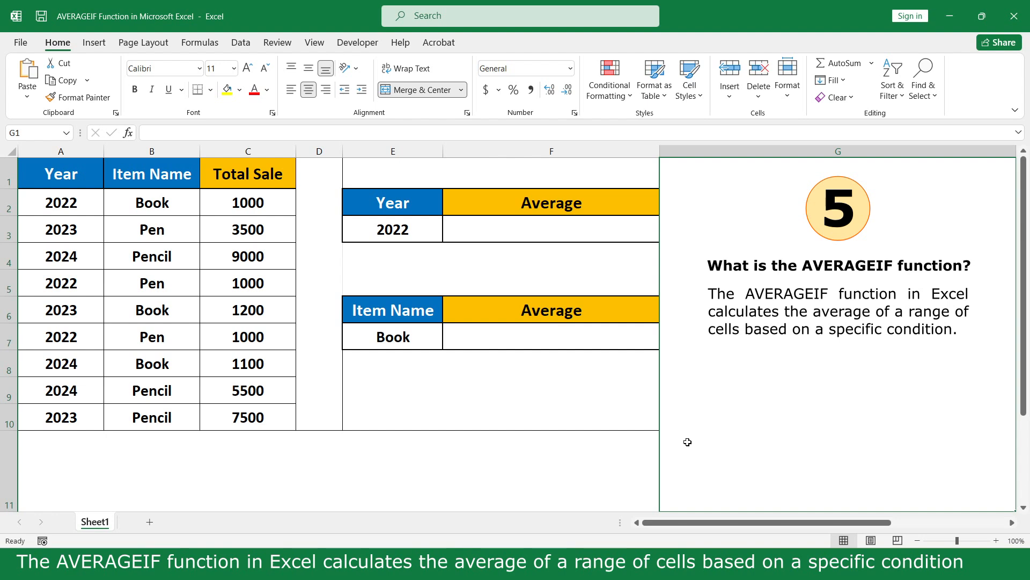
In the AVERAGEIF workbook, calculate the average sale for the year in E3 by entering =AVERAGEIF(A2:A10,E3,C2:C10) in F3
left_click(613, 227)
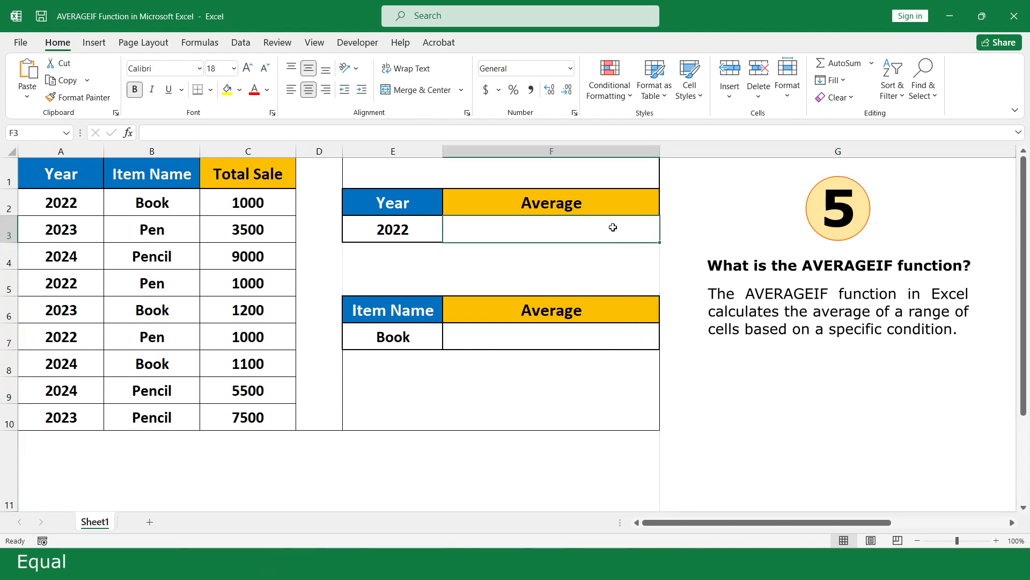
type("=av")
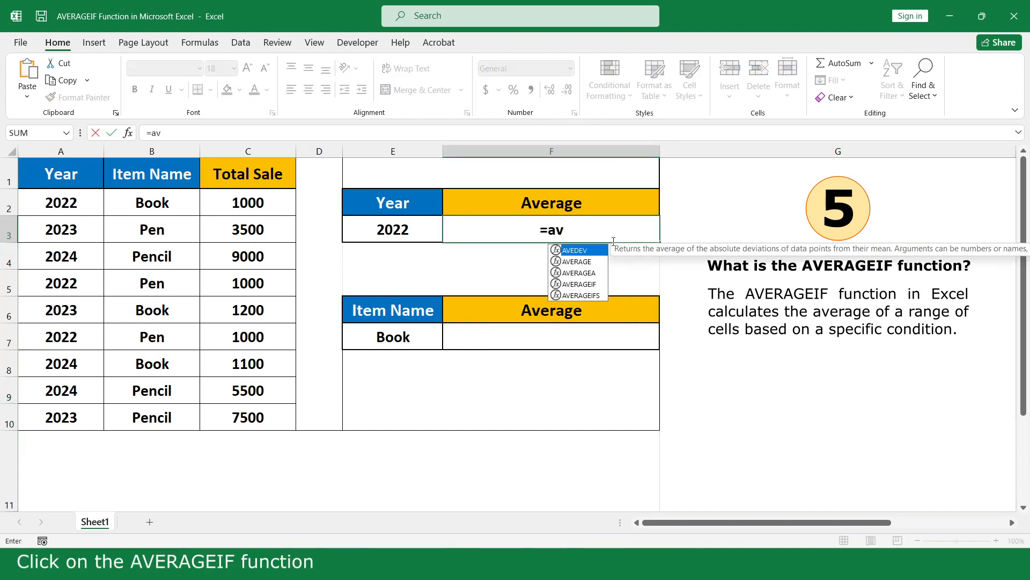
double_click(600, 284)
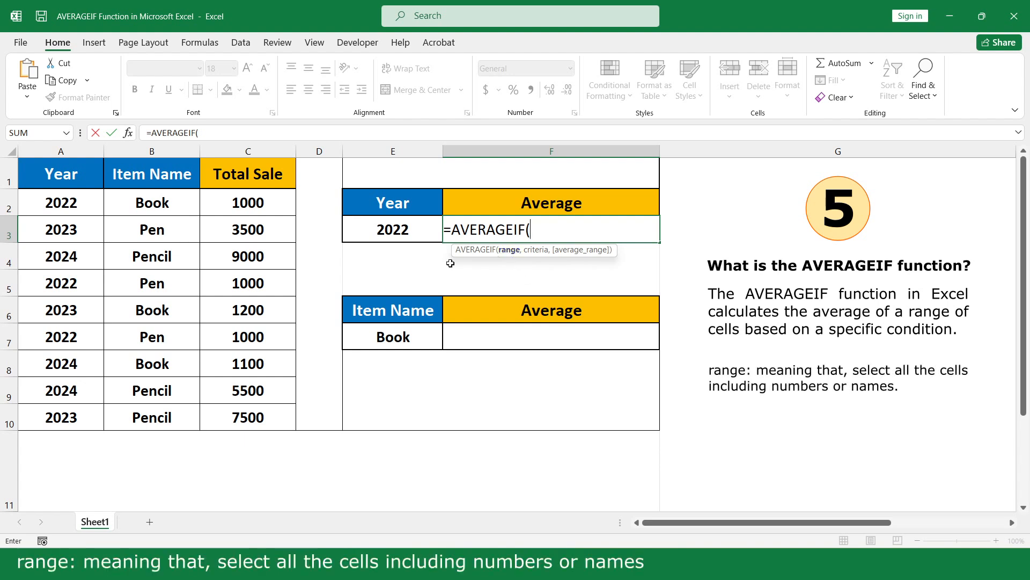
left_click_drag(85, 205, 83, 417)
type(",")
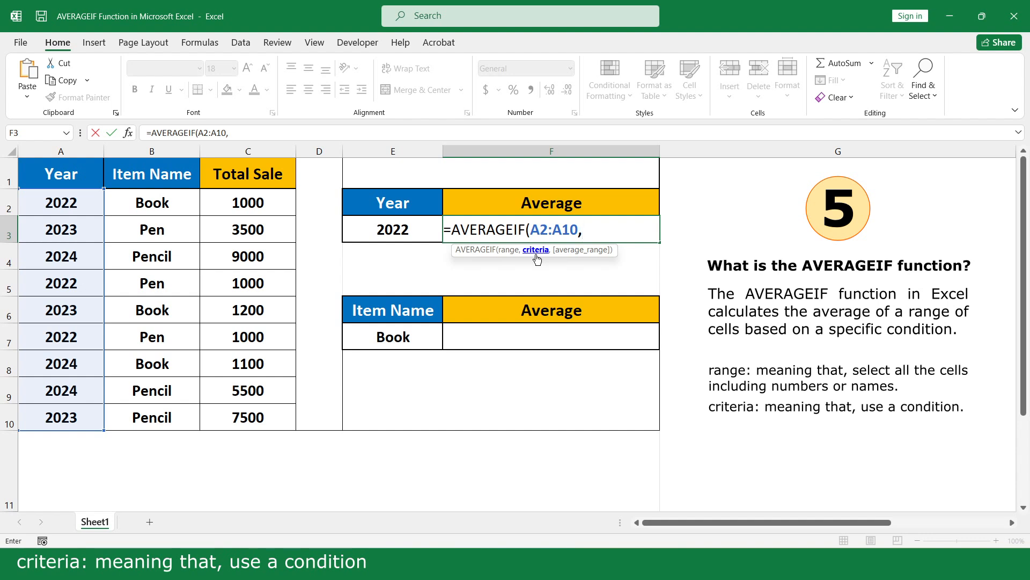
left_click(415, 229)
type(",")
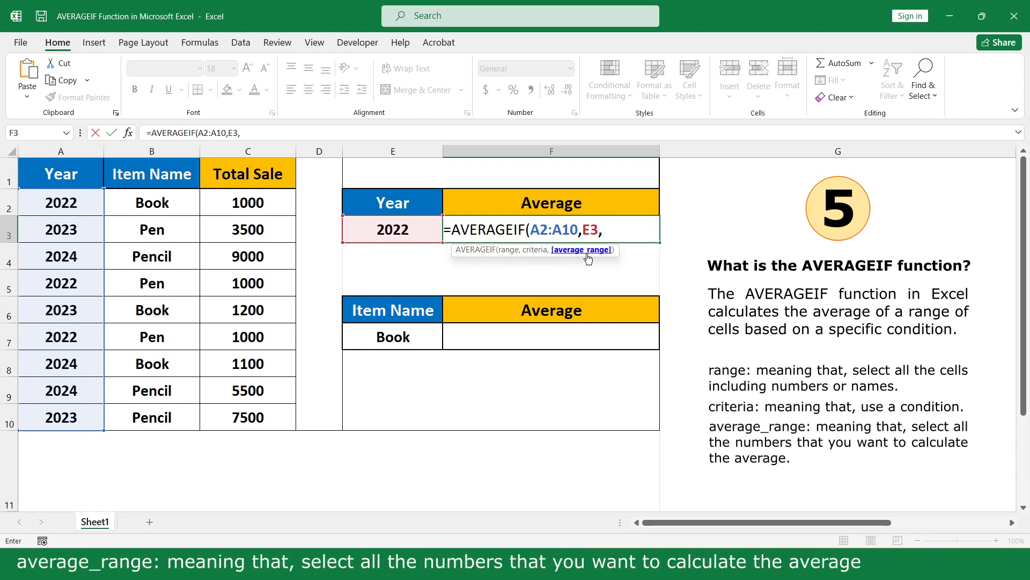
left_click_drag(273, 203, 273, 417)
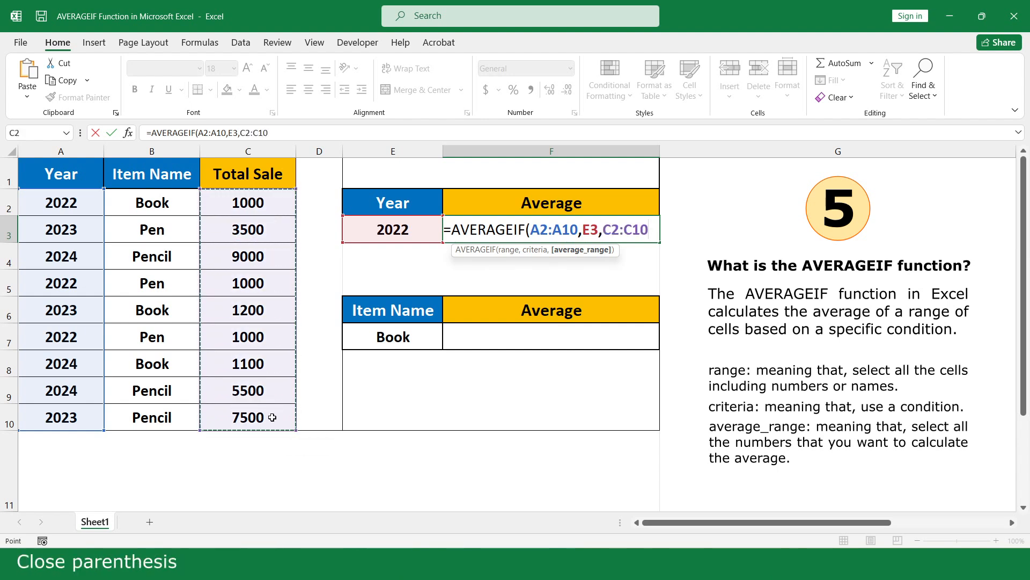
type(")")
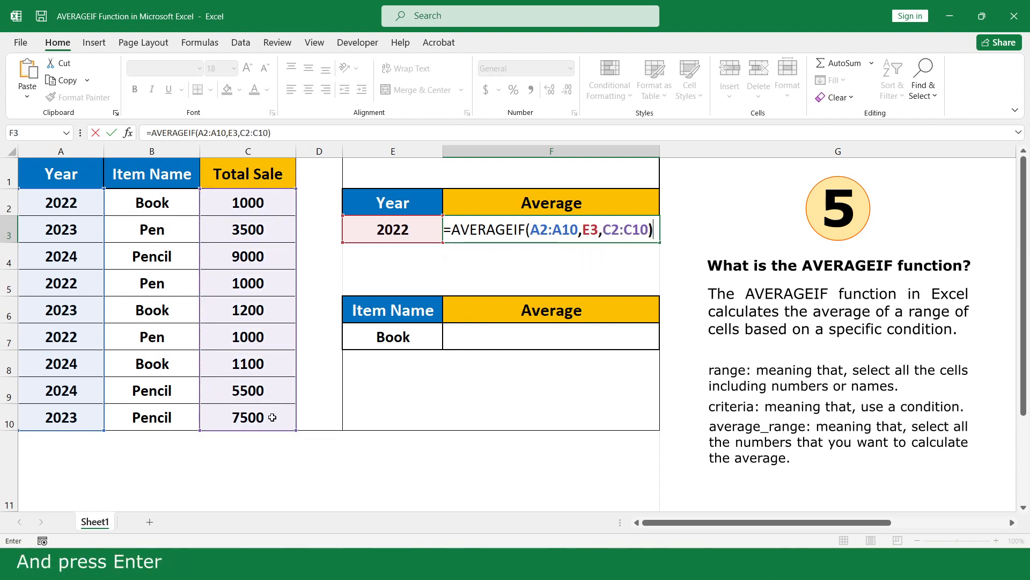
key("Return")
Test the yearly average by changing the year in E3 to 2023, and set it back to 2022
double_click(417, 229)
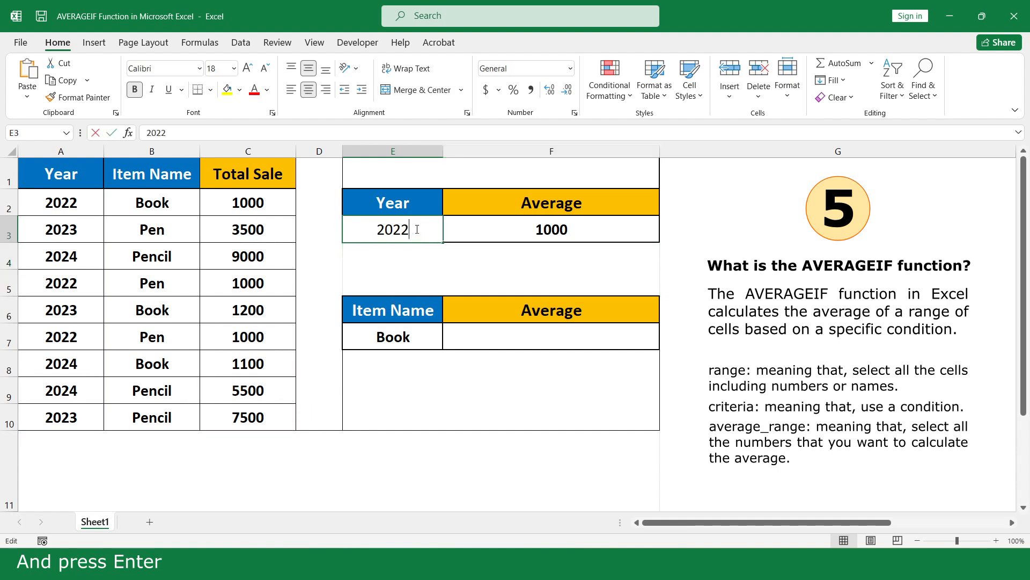
left_click_drag(411, 229, 401, 230)
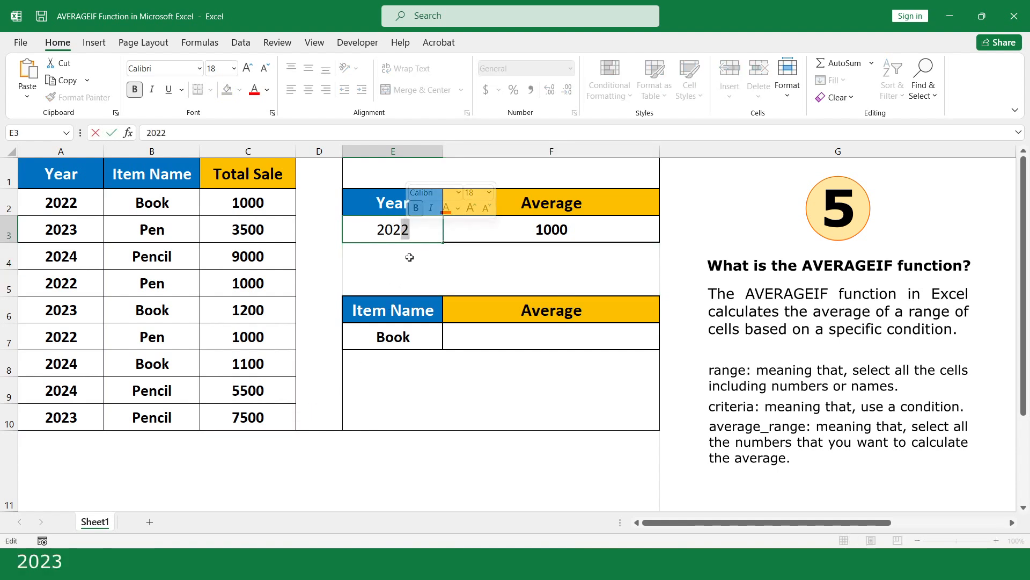
type("3")
key("Return")
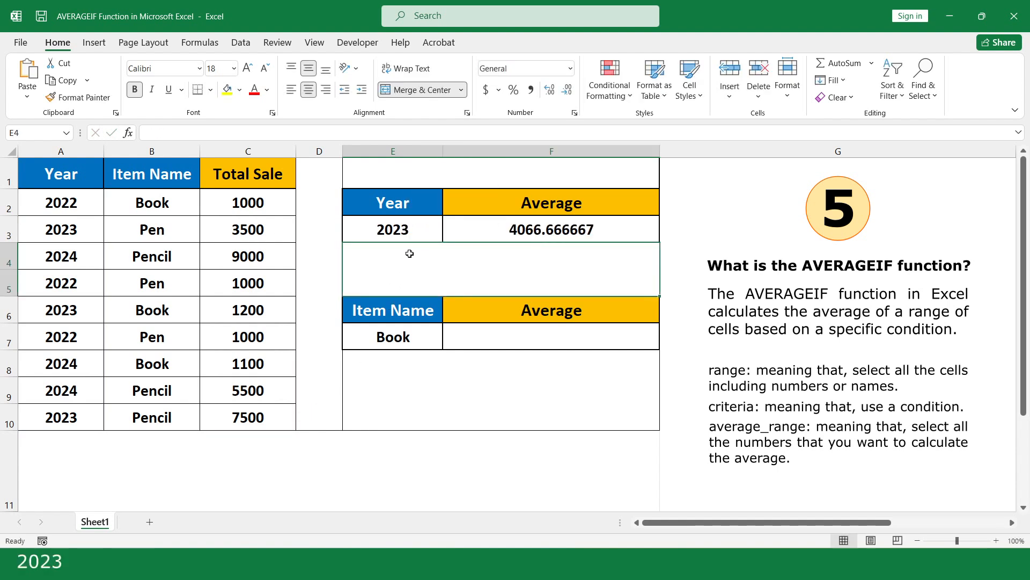
double_click(411, 230)
left_click_drag(377, 229, 368, 230)
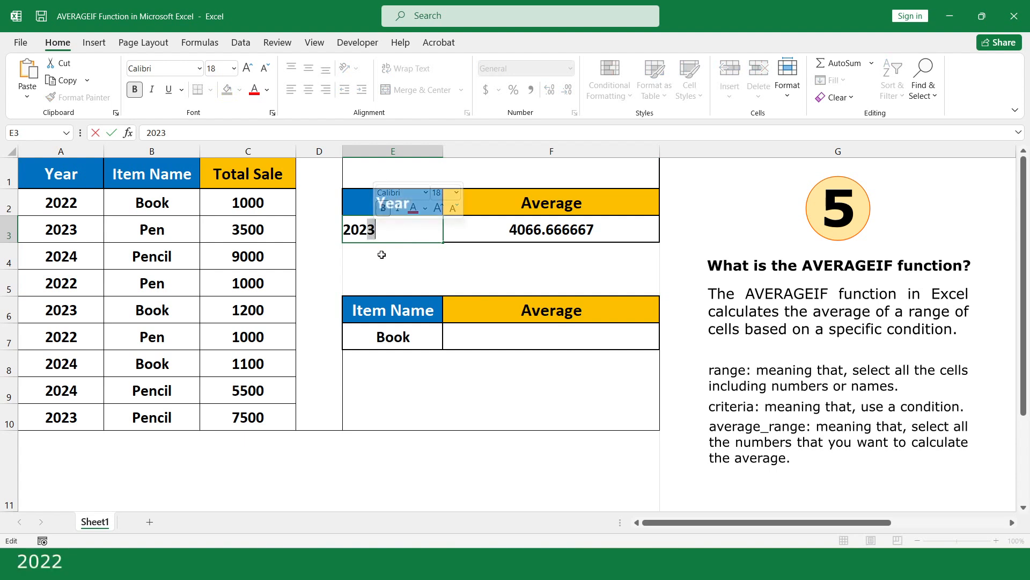
type("2")
key("Return")
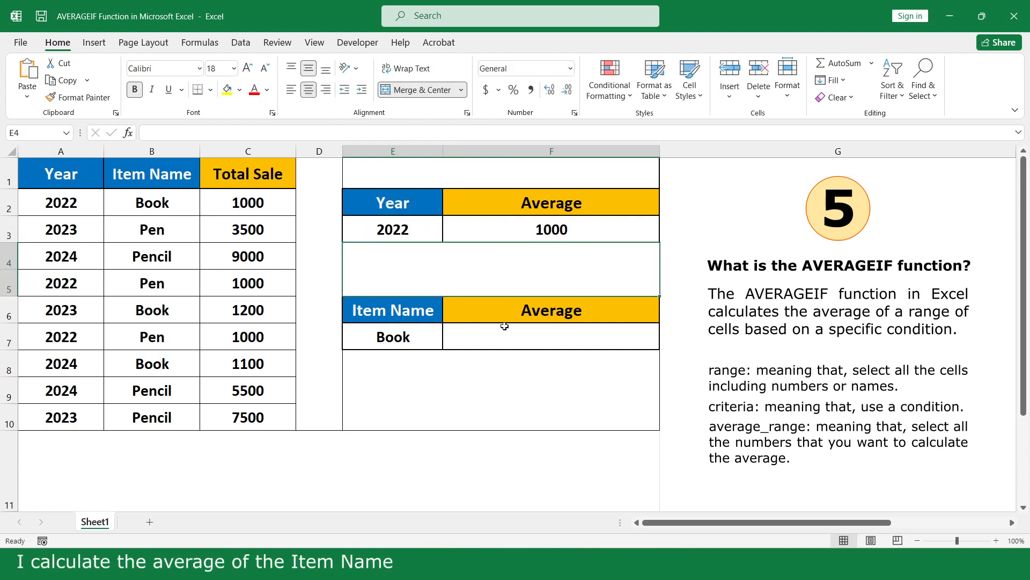
Calculate the average sale for the item in E7 by entering =AVERAGEIF(B2:B10,E7,C2:C10) in F7
left_click(589, 334)
type("=")
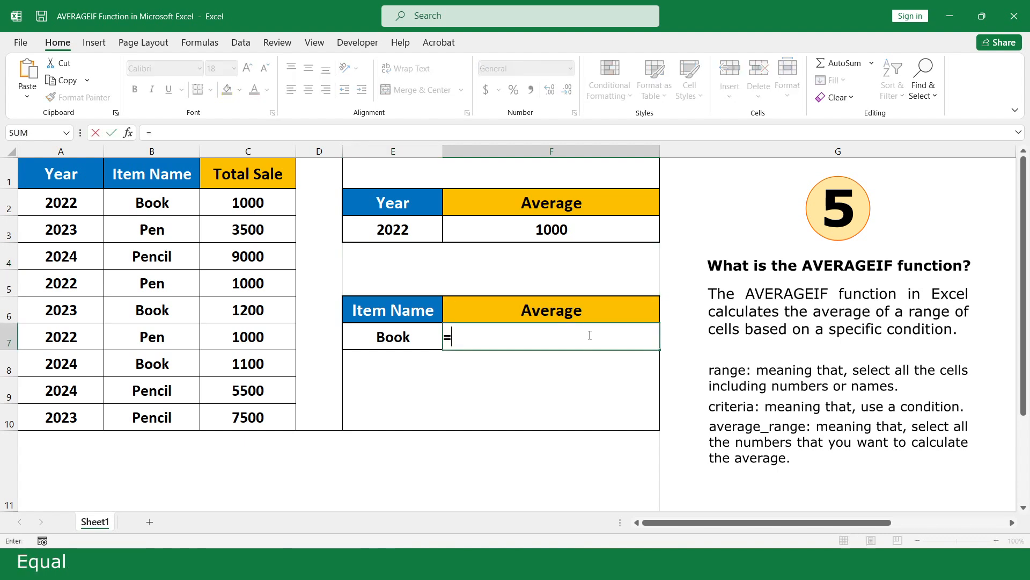
type("av")
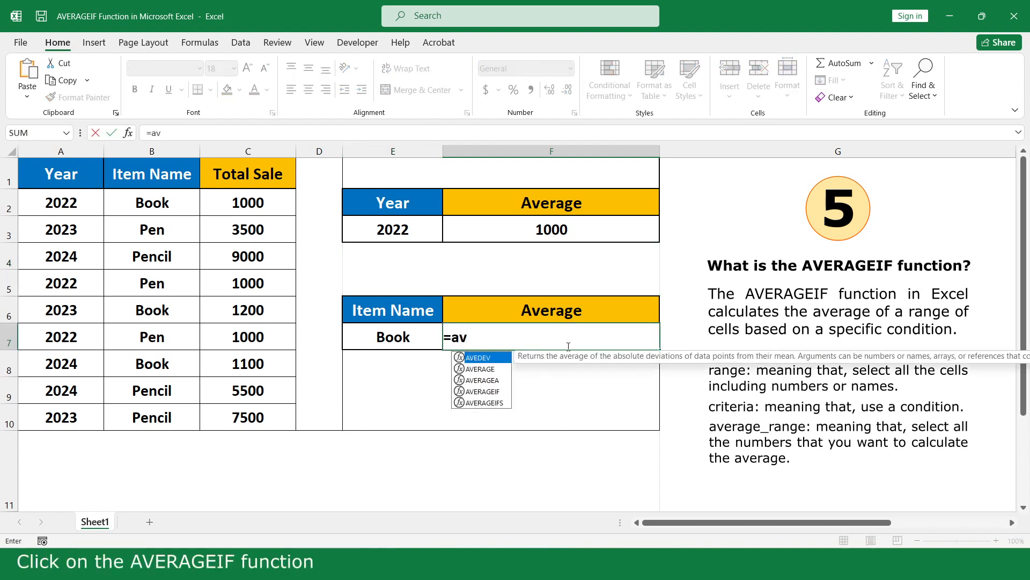
double_click(504, 391)
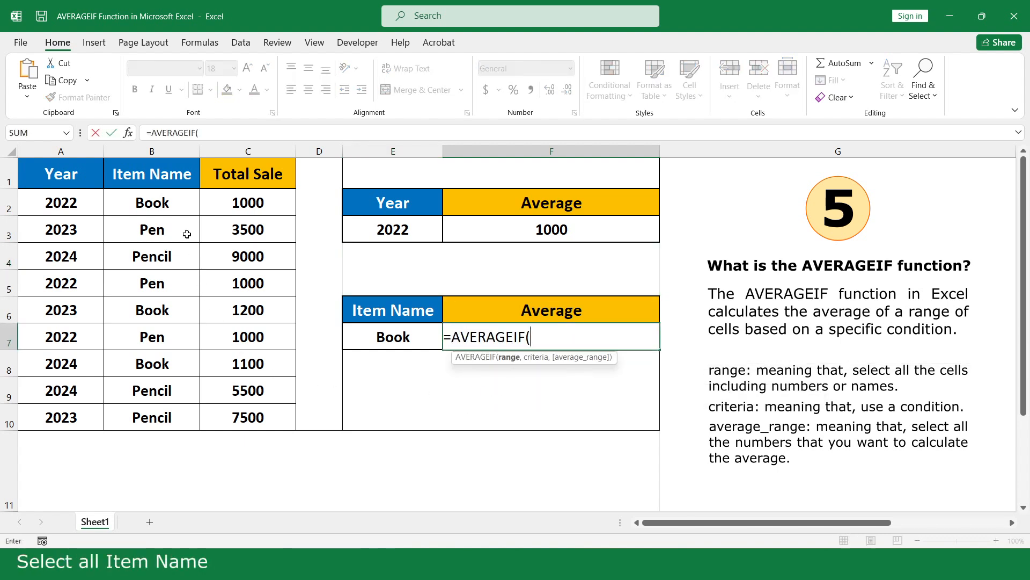
left_click_drag(183, 203, 181, 415)
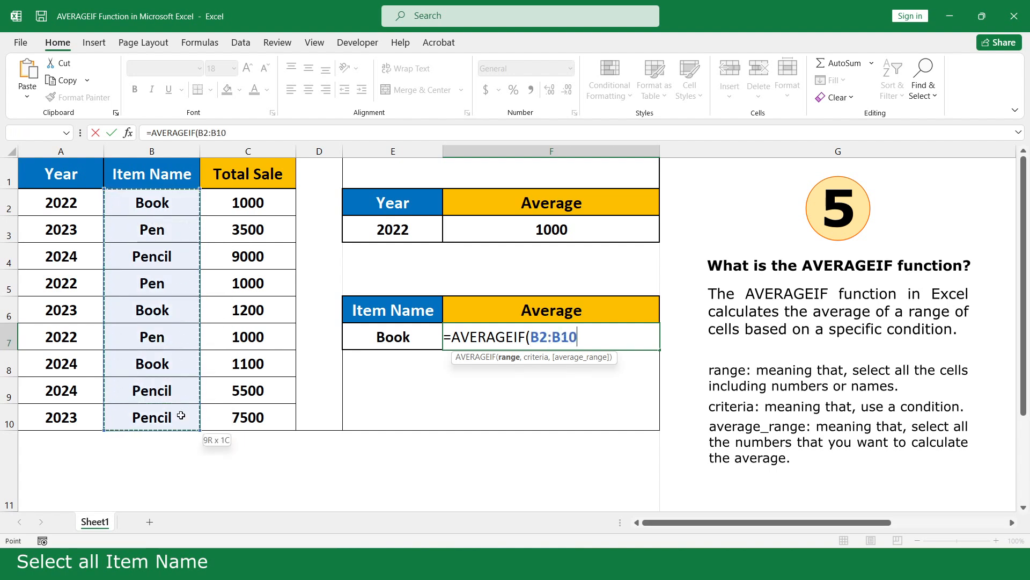
type(",")
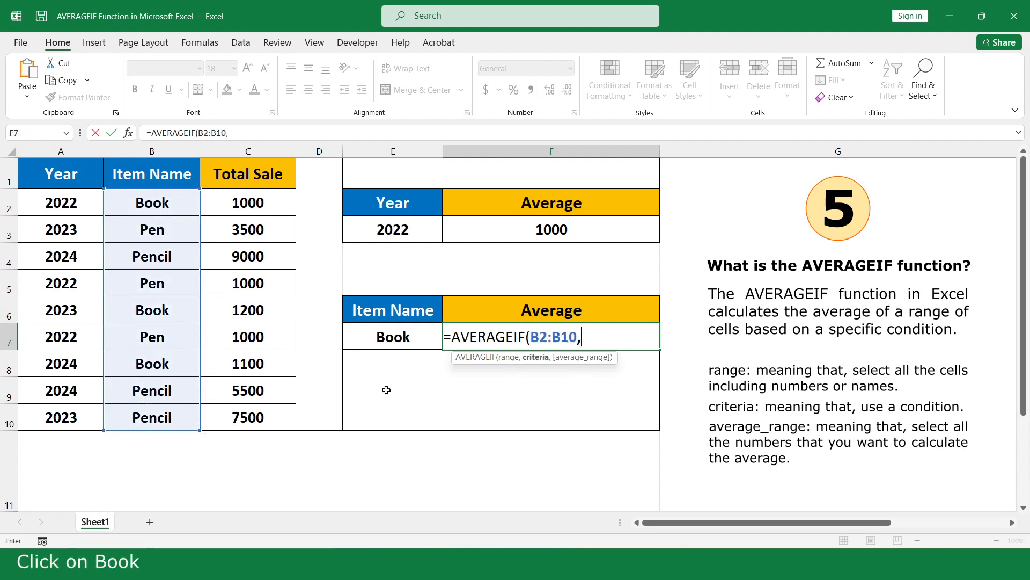
left_click(415, 337)
type(",")
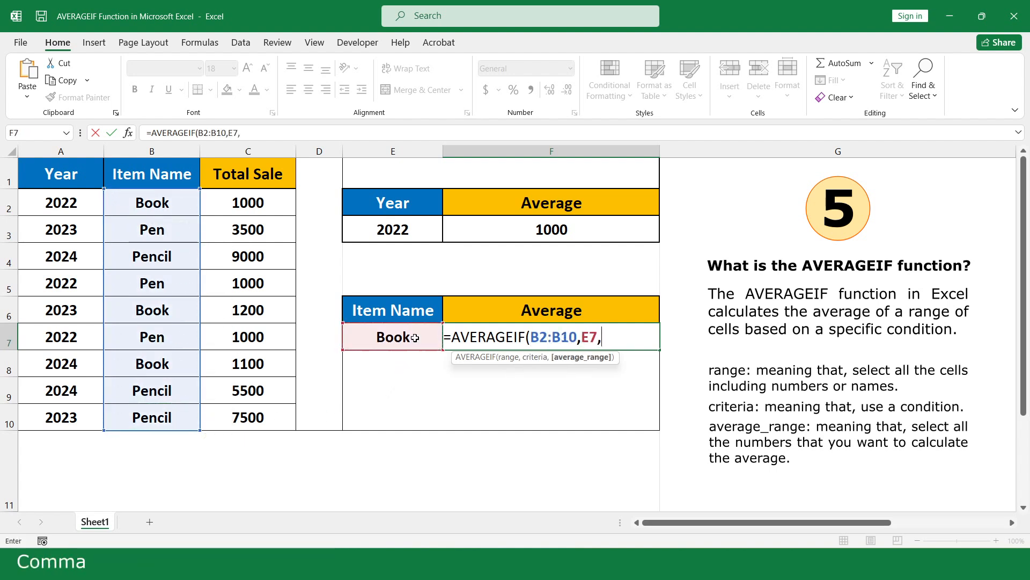
left_click_drag(280, 198, 273, 417)
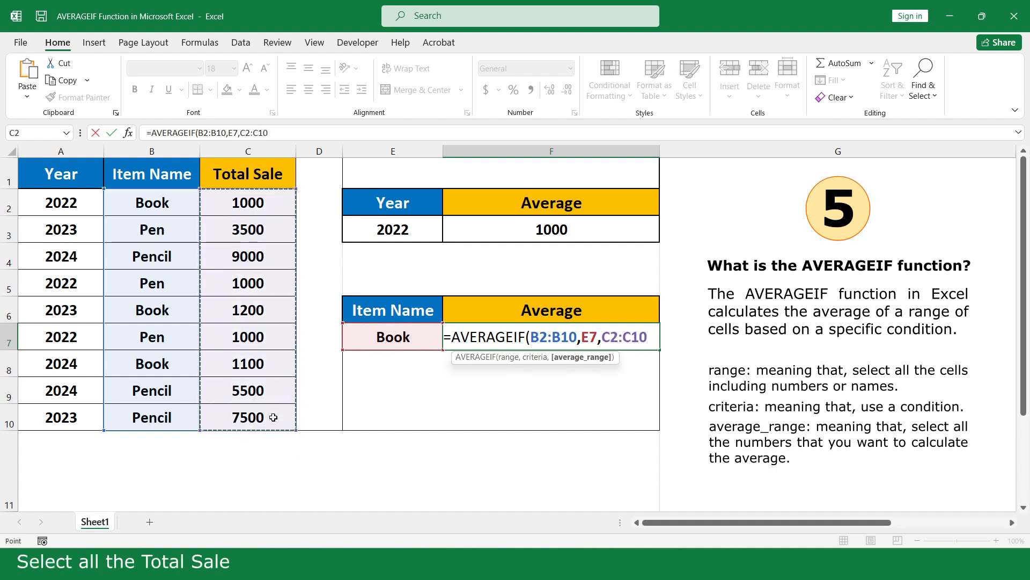
type(")")
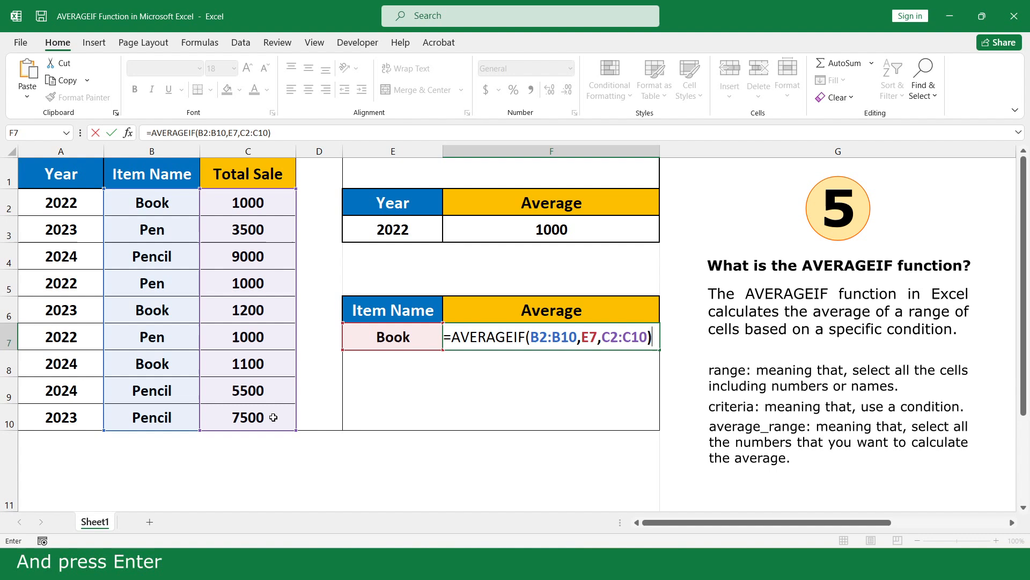
key("Return")
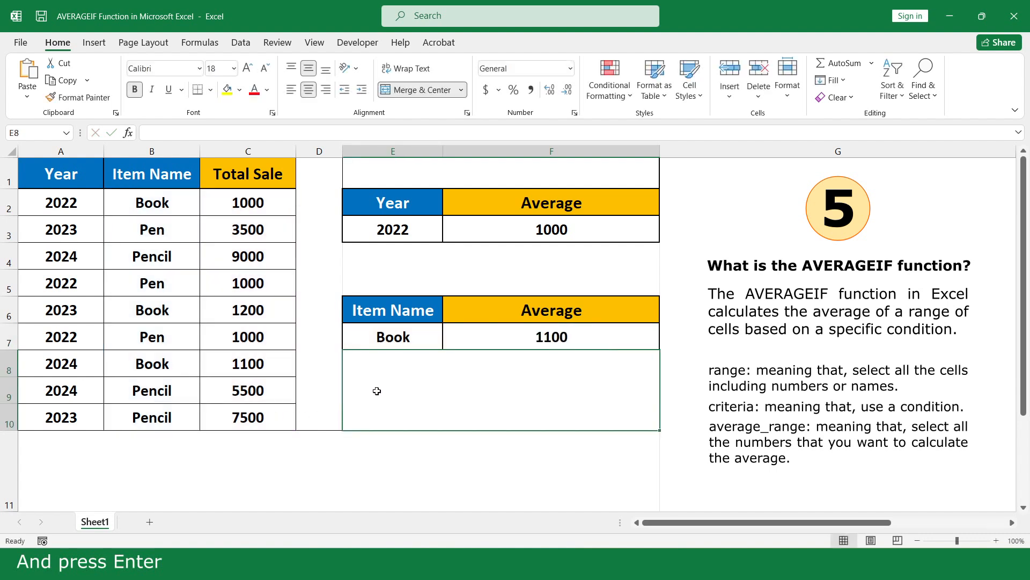
Change the item name criterion in cell E7 to Pen
left_click(421, 336)
double_click(410, 337)
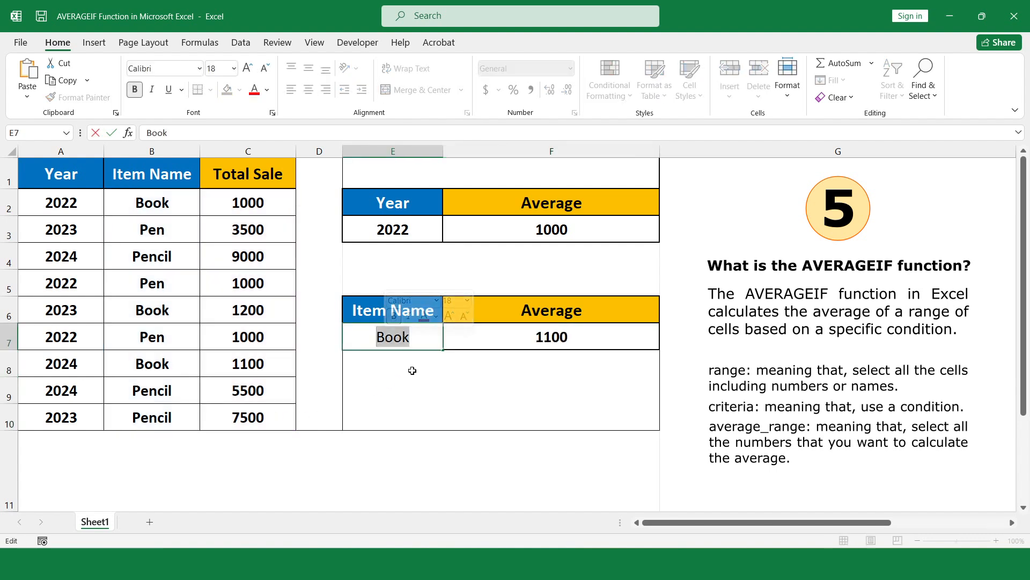
type("Pen")
key("Return")
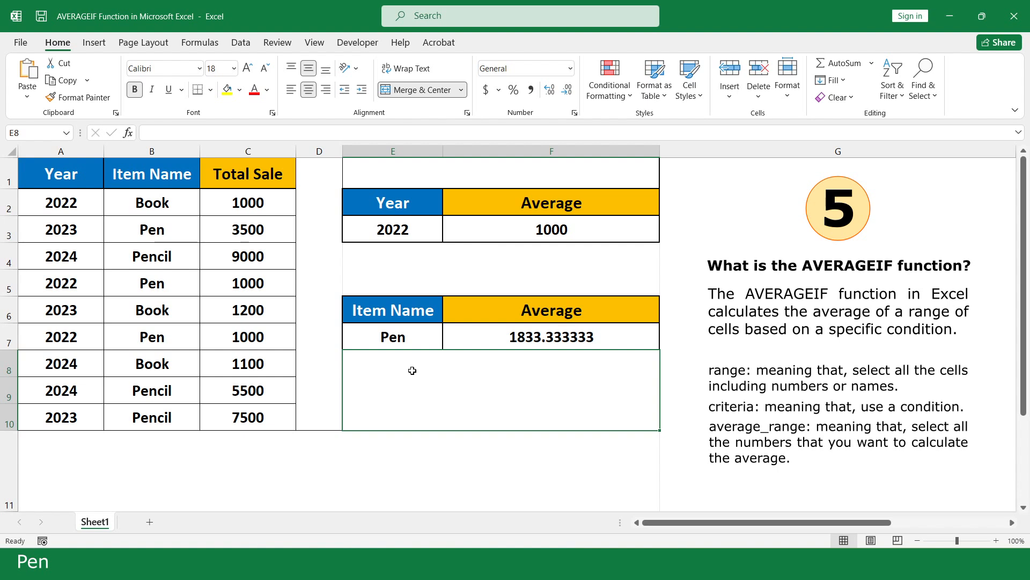
Add a drop-down list to the item name criterion cell E7 with =$B$2:$B$4 as its source
left_click(426, 335)
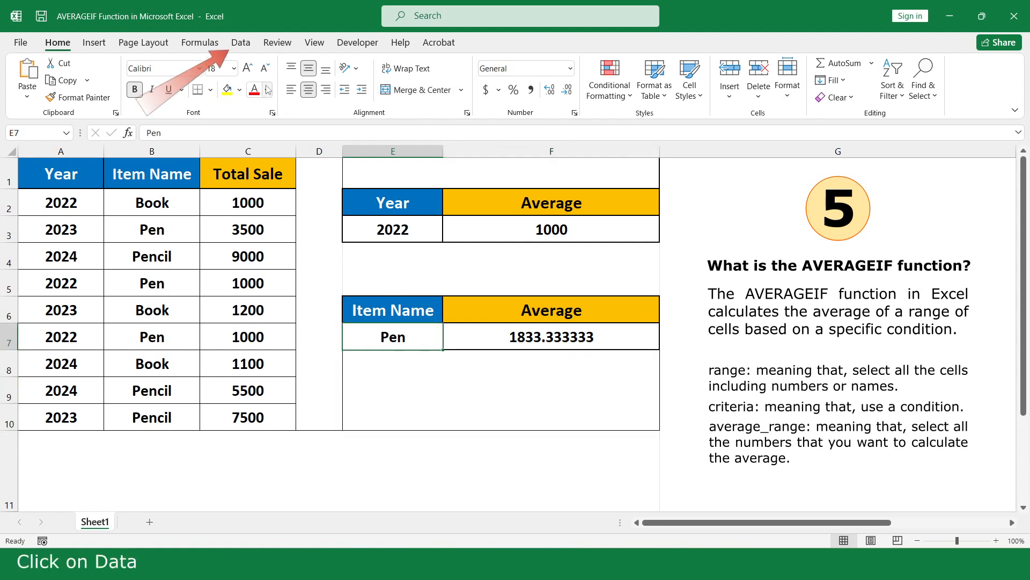
left_click(240, 41)
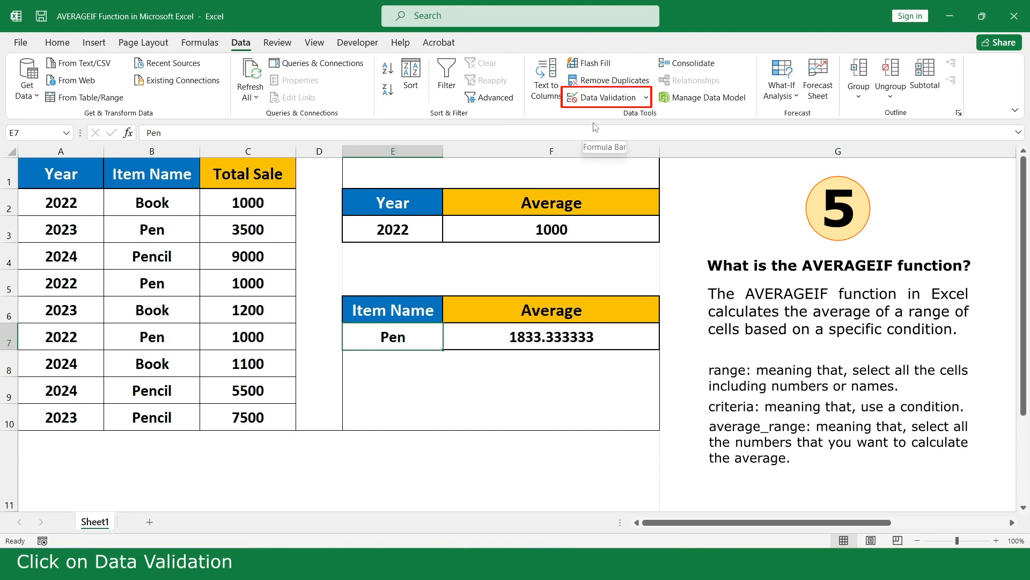
left_click(607, 98)
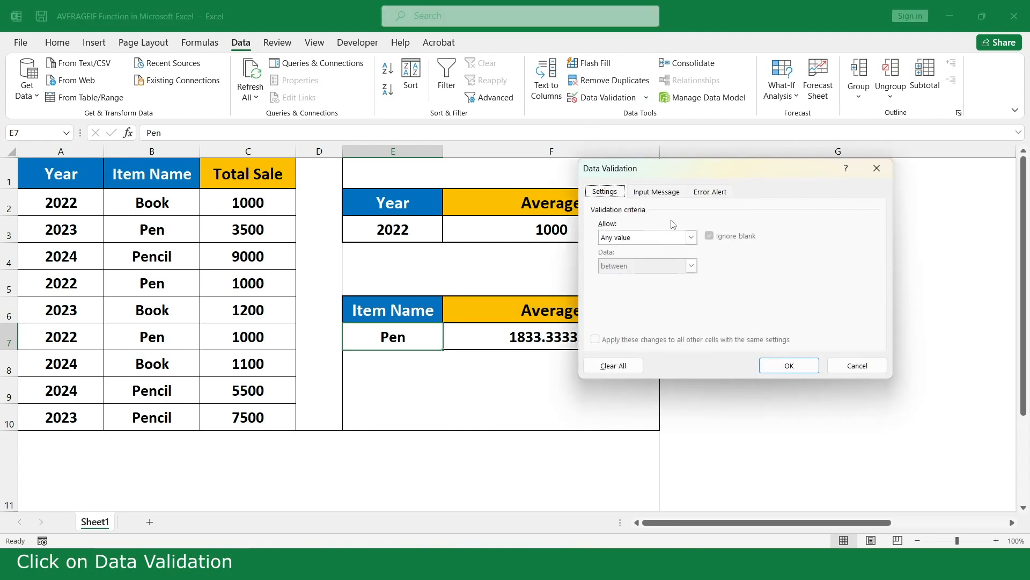
left_click(691, 237)
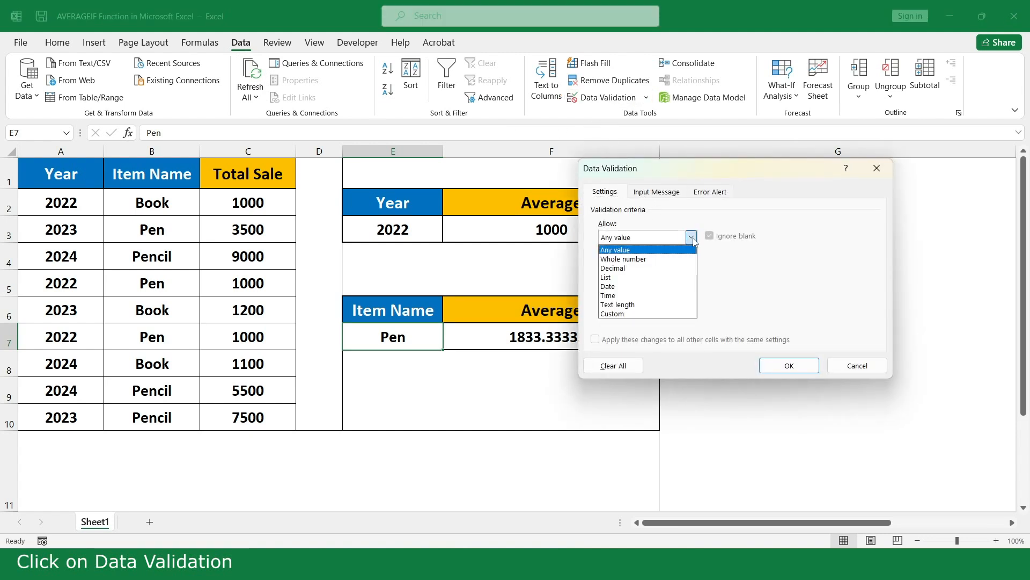
left_click(671, 277)
left_click(666, 293)
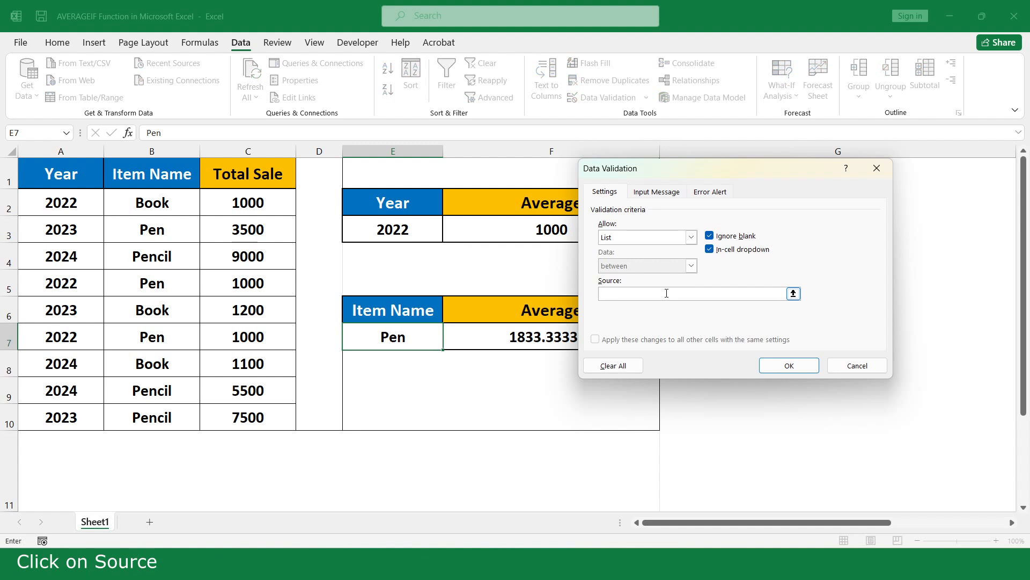
left_click_drag(177, 201, 181, 257)
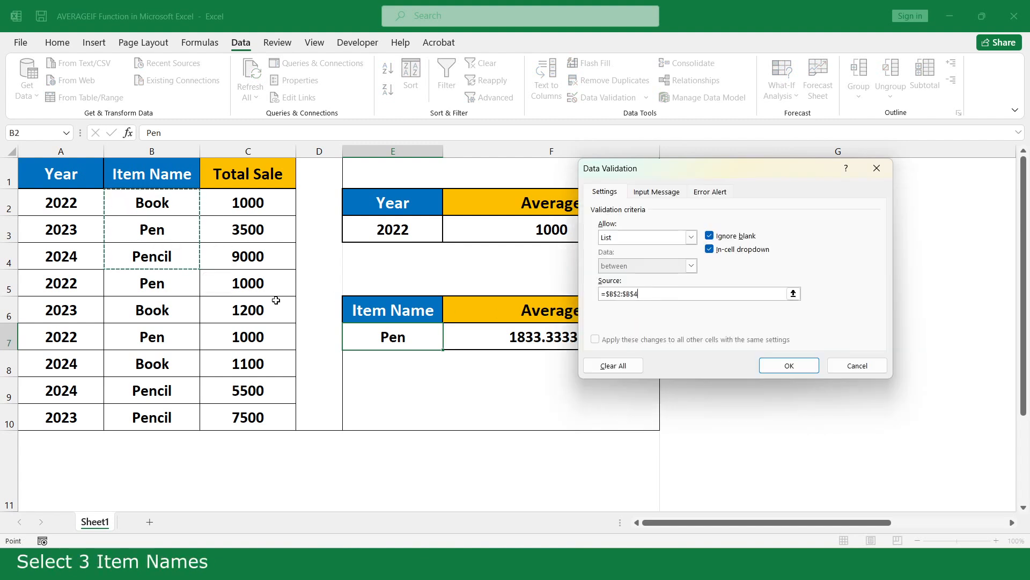
left_click(772, 370)
Test the drop-down list in E7 by choosing Pencil, and then set the item name to Book
left_click(448, 343)
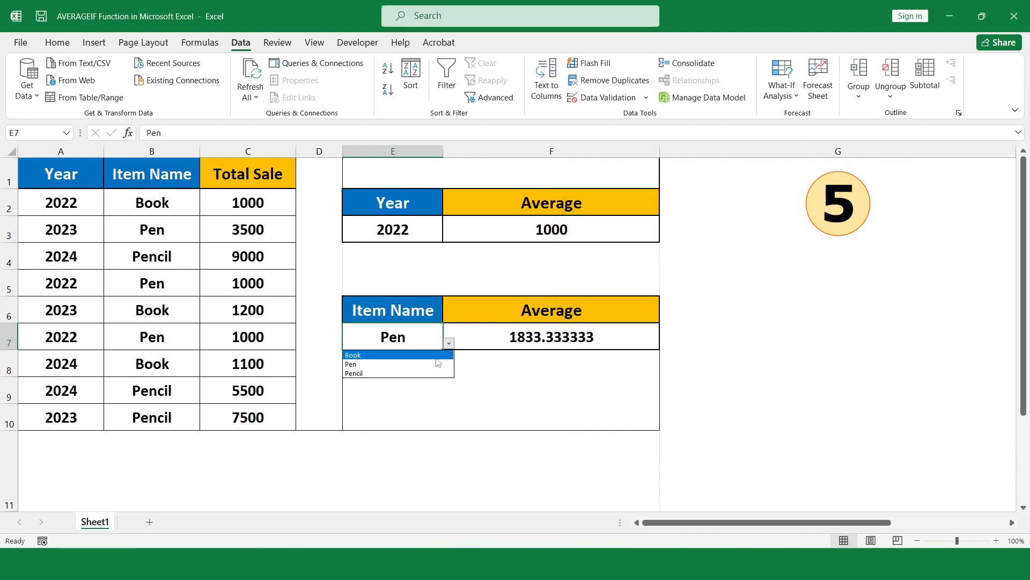
left_click(428, 373)
left_click(449, 344)
left_click(438, 355)
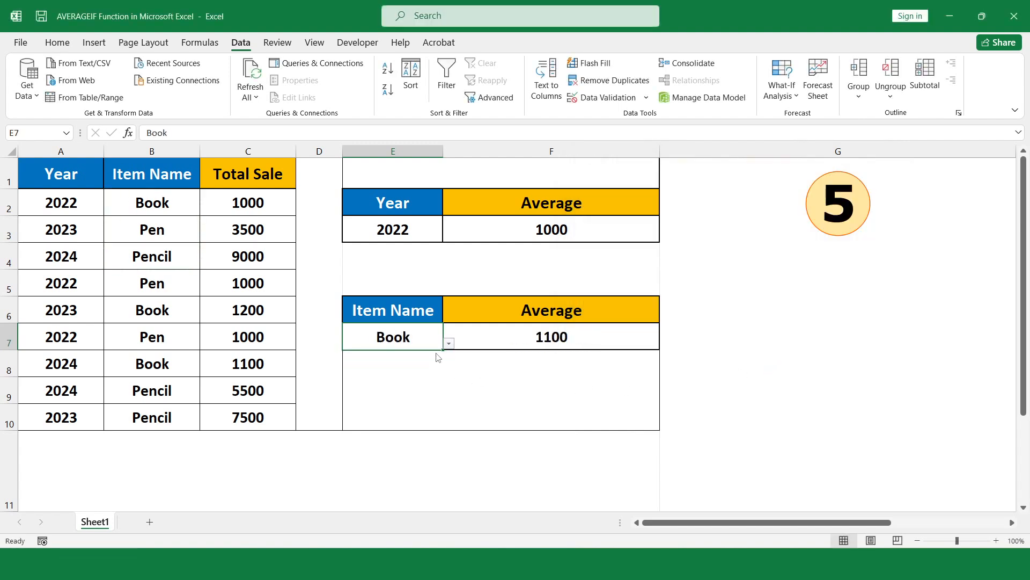
left_click(669, 481)
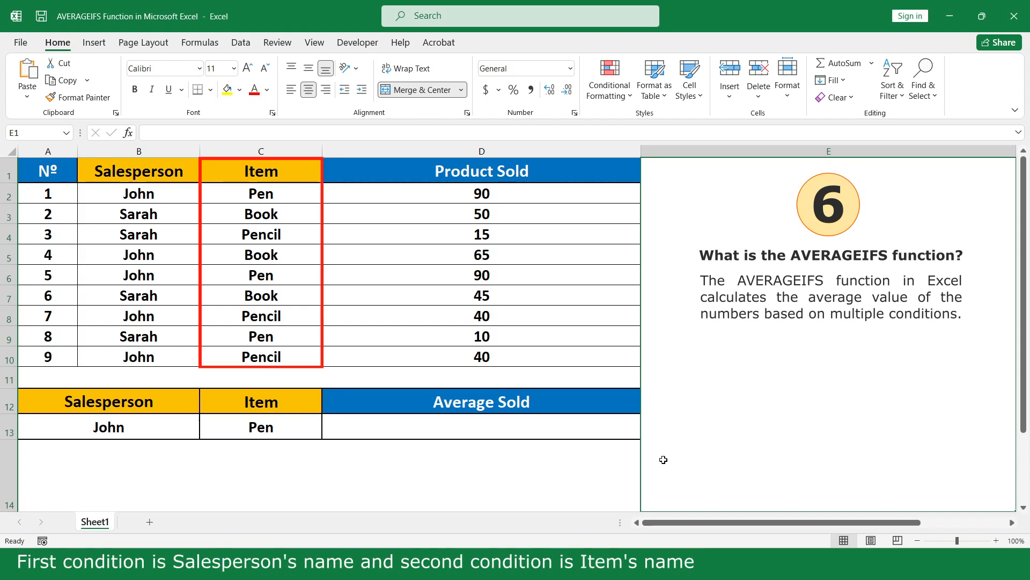
In the AVERAGEIFS workbook, calculate the average sold for the salesperson and item by entering =AVERAGEIFS(D2:D10,B2:B10,A13,C2:C10,C13) in D13
left_click(581, 427)
type("=a")
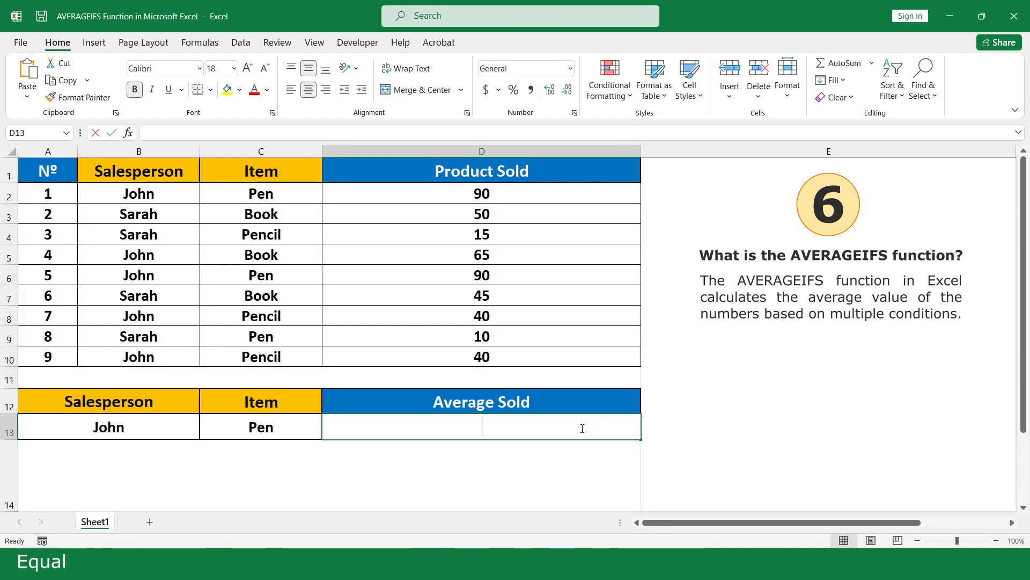
type("ver")
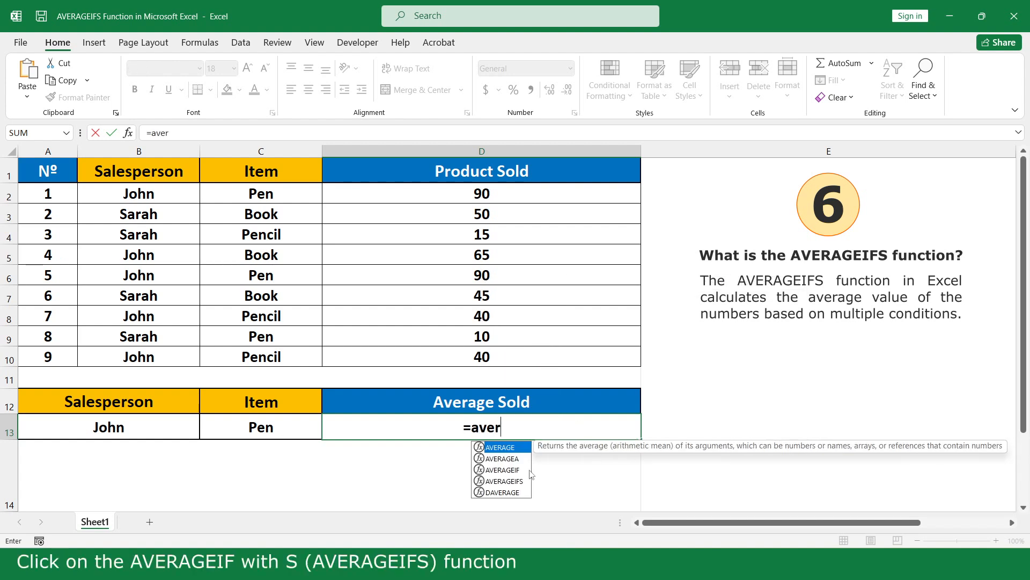
double_click(505, 481)
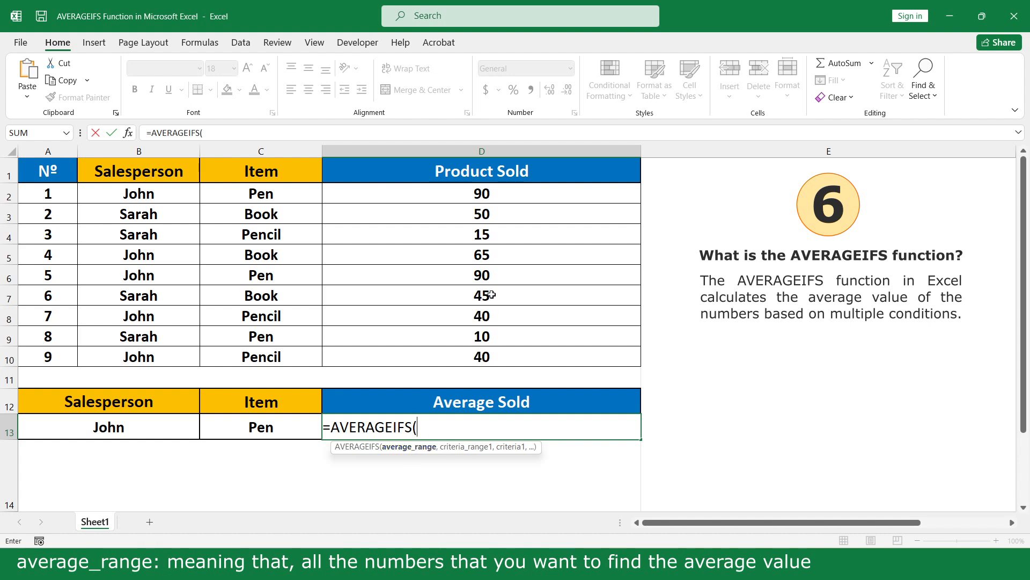
left_click_drag(501, 195, 502, 356)
type(",")
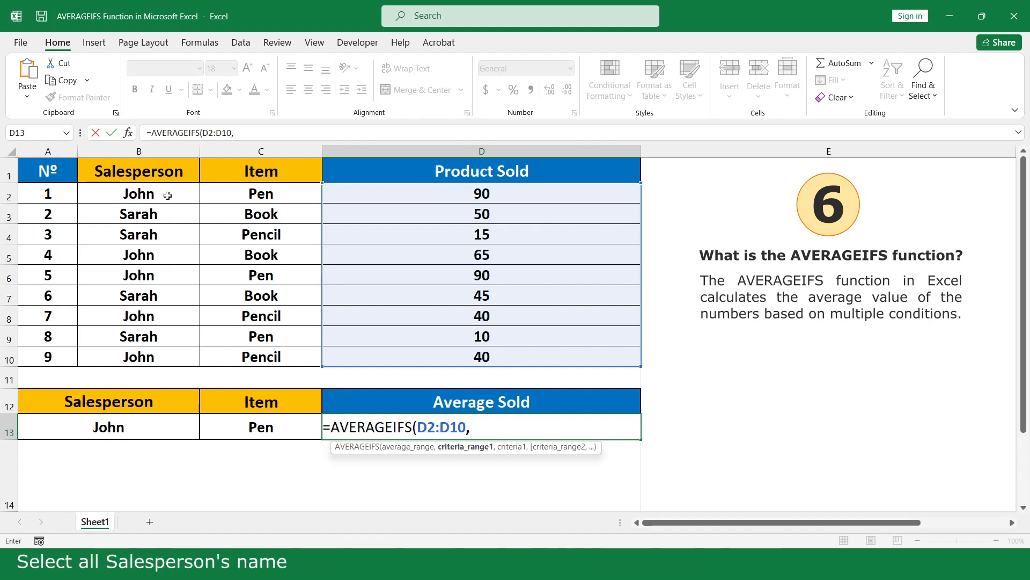
left_click_drag(172, 194, 165, 357)
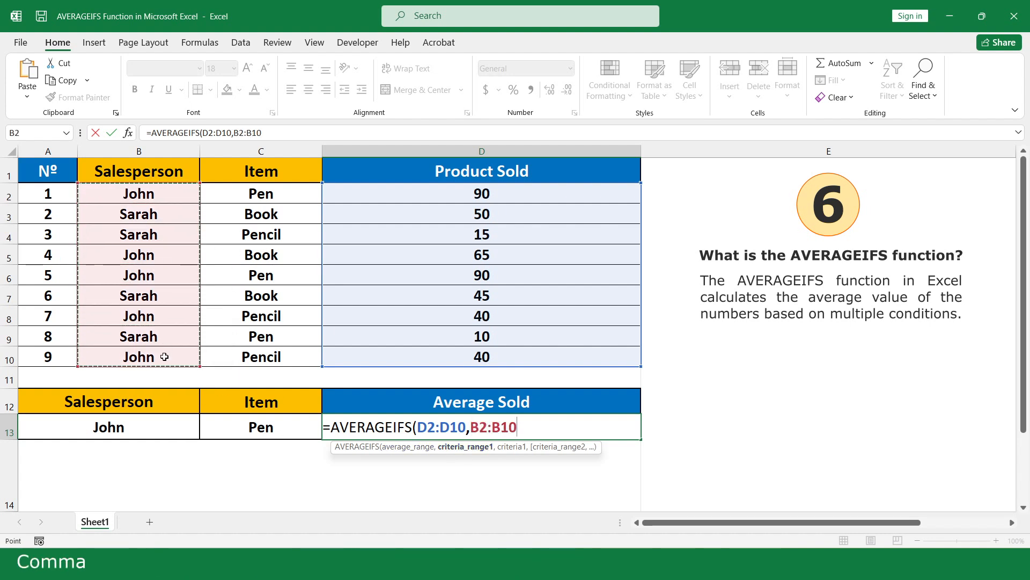
type(",")
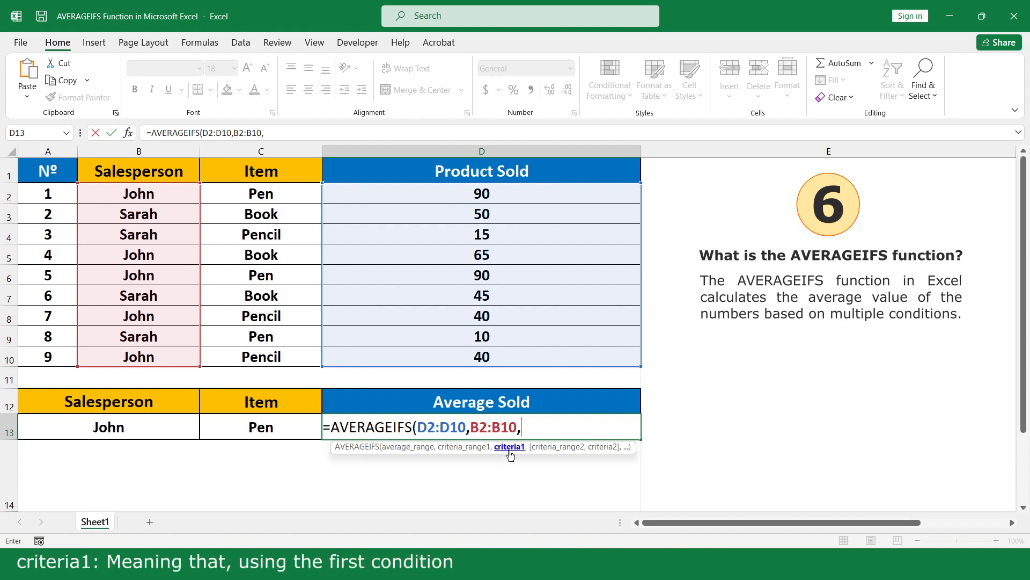
left_click(135, 428)
type(",")
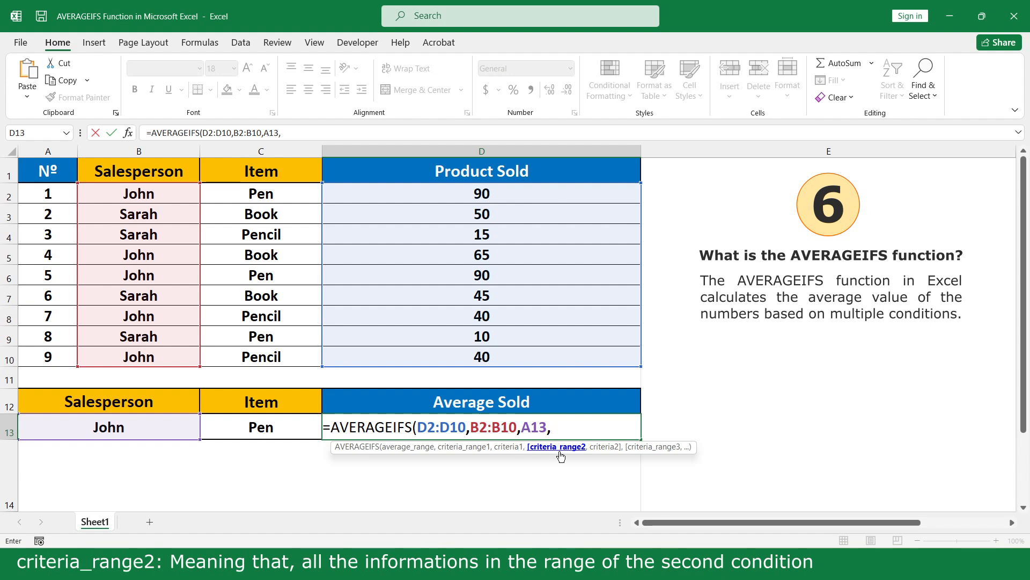
left_click_drag(289, 198, 296, 356)
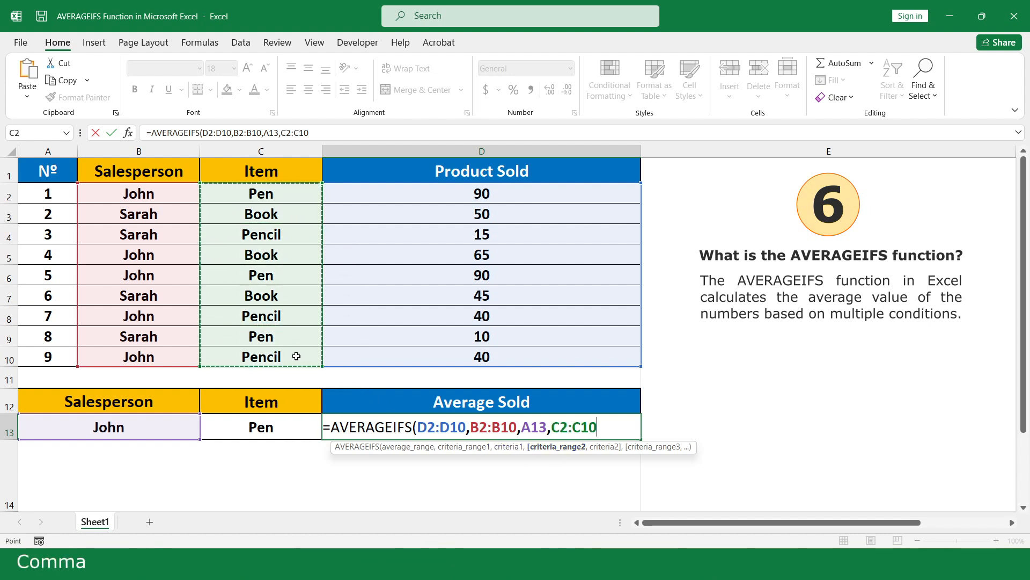
type(",")
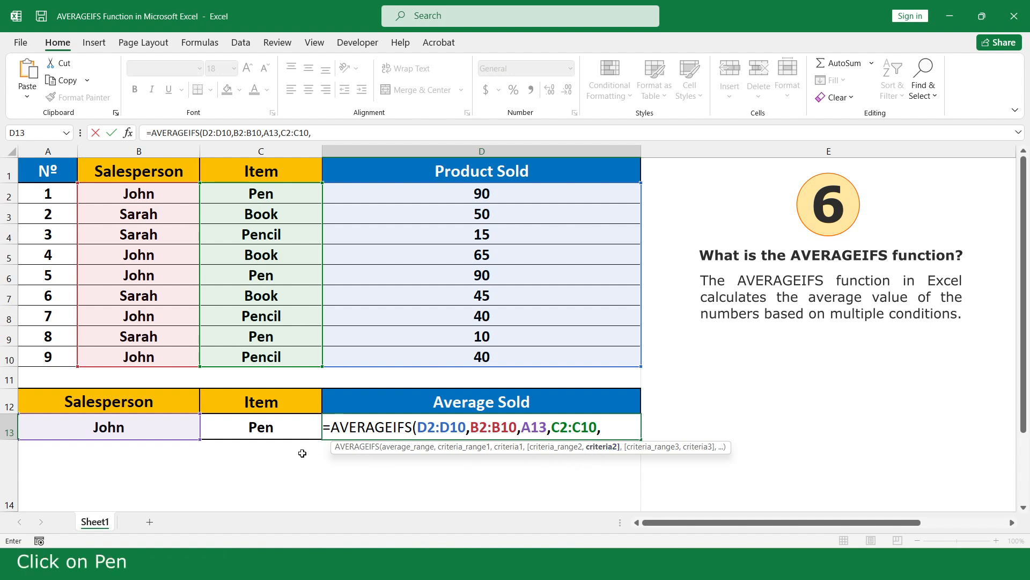
left_click(281, 427)
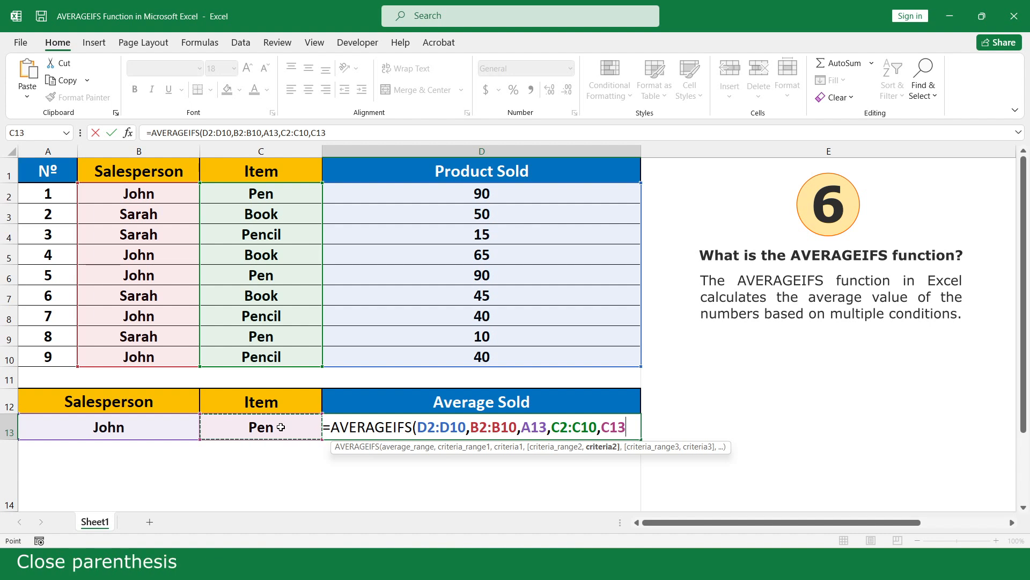
type(")")
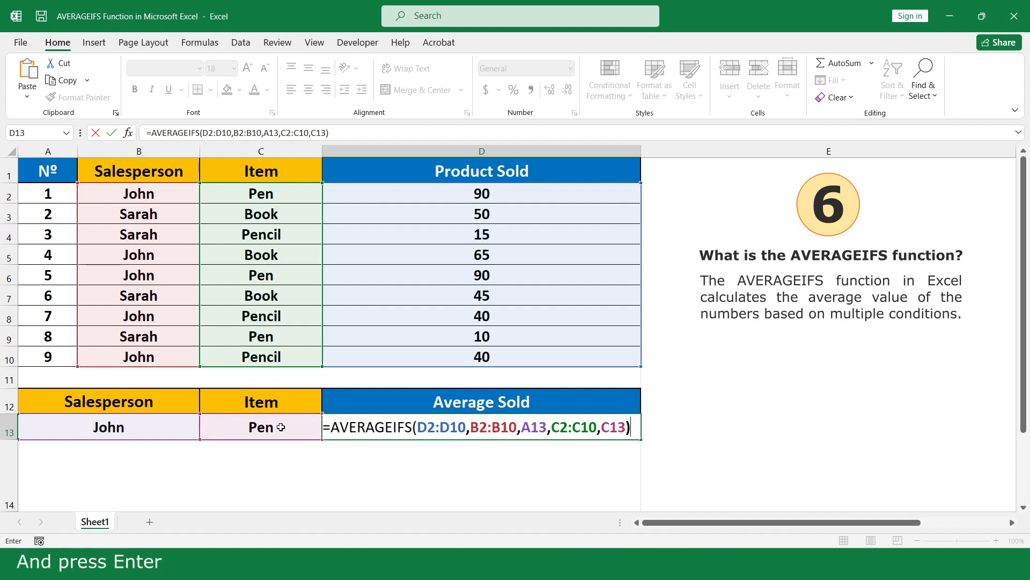
key("Return")
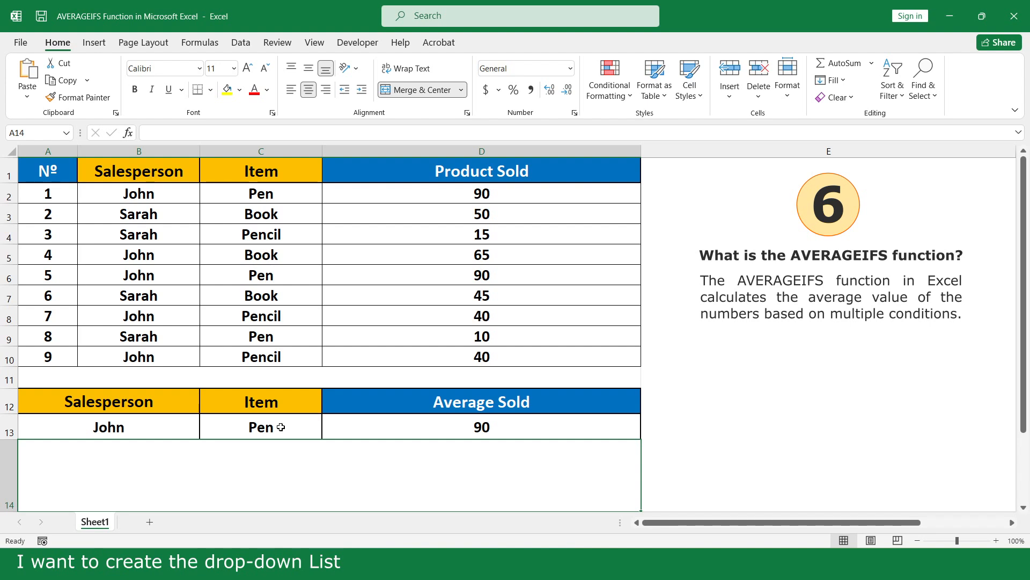
Add a drop-down list to the salesperson criterion cell A13 with =$B$2:$B$3 as its source
left_click(134, 428)
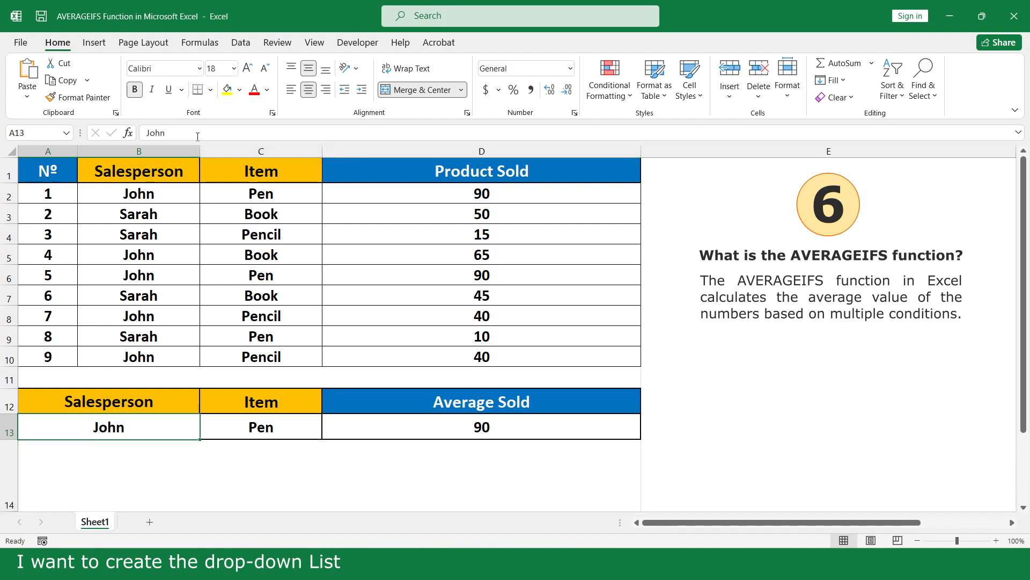
left_click(240, 44)
left_click(601, 98)
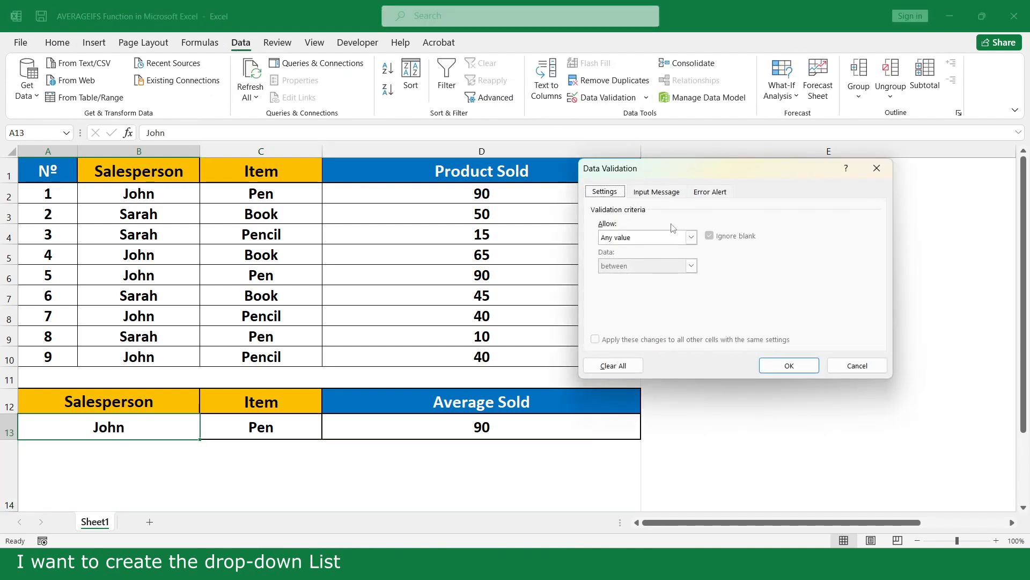
left_click(676, 238)
left_click(656, 275)
left_click(658, 292)
left_click_drag(171, 202, 169, 214)
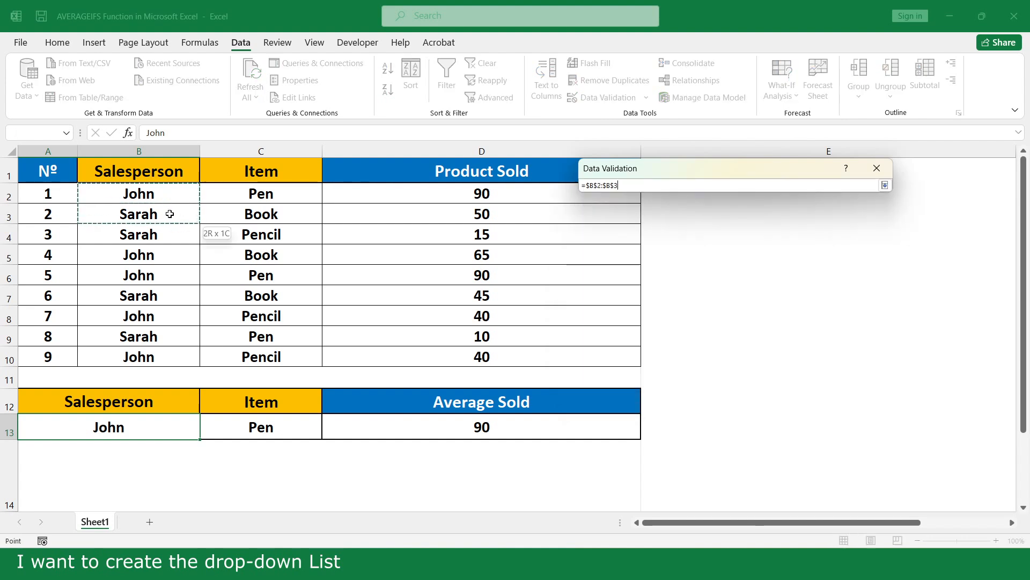
left_click(789, 364)
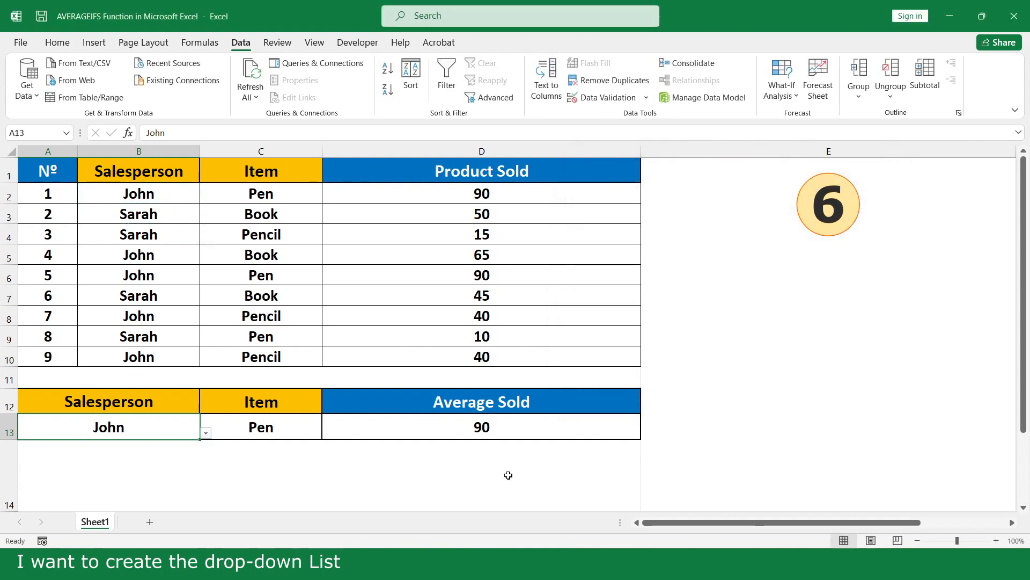
Test the drop-down list in A13 by choosing the second salesperson, and switch back to the first one
left_click(206, 433)
left_click(197, 454)
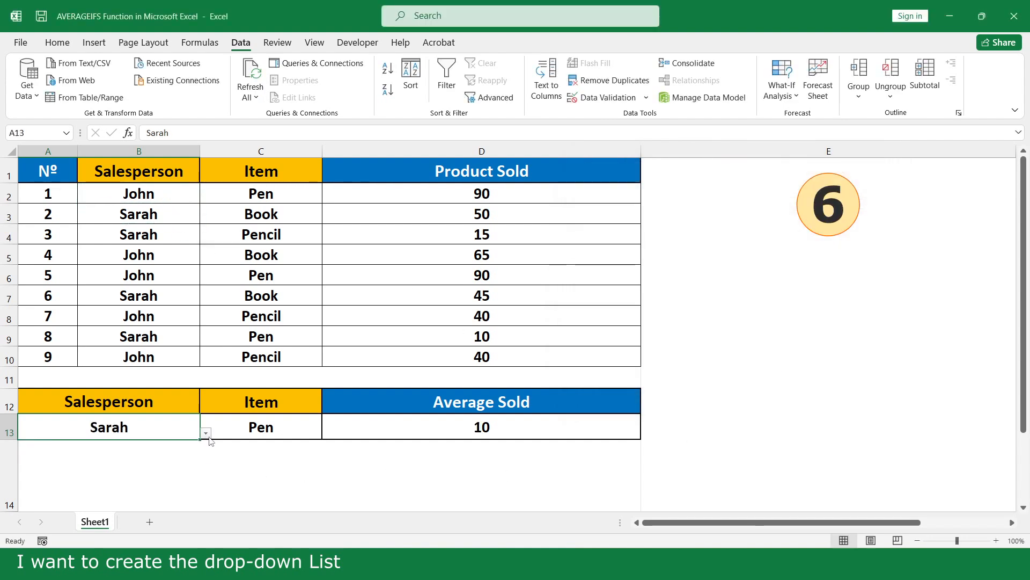
left_click(206, 433)
left_click(199, 443)
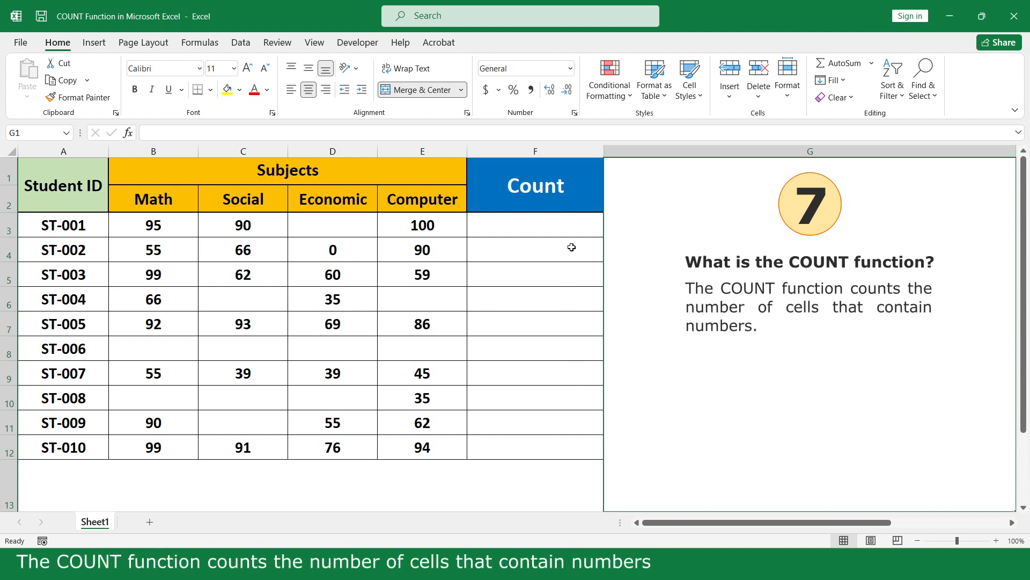
In the COUNT workbook, count the numeric scores of student ST-001 by entering =COUNT(B3:E3) in F3
left_click(571, 226)
type("=cou")
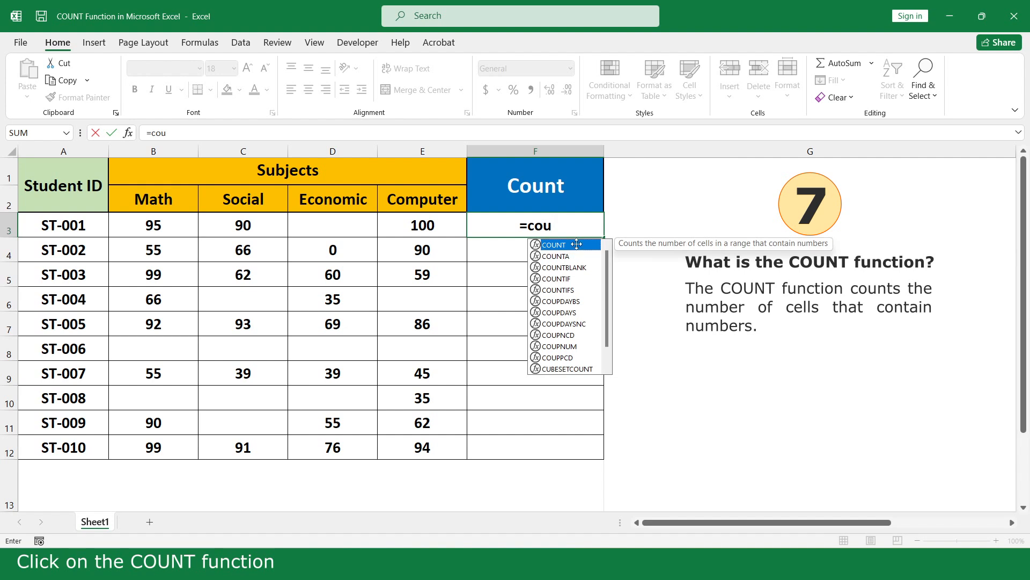
double_click(576, 245)
left_click_drag(450, 227, 175, 224)
type(")")
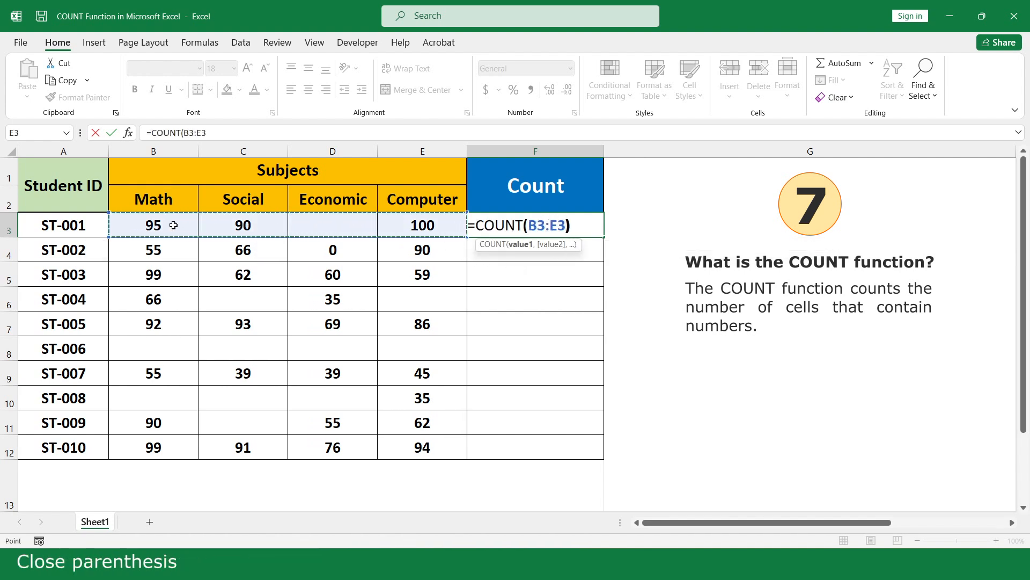
key("Return")
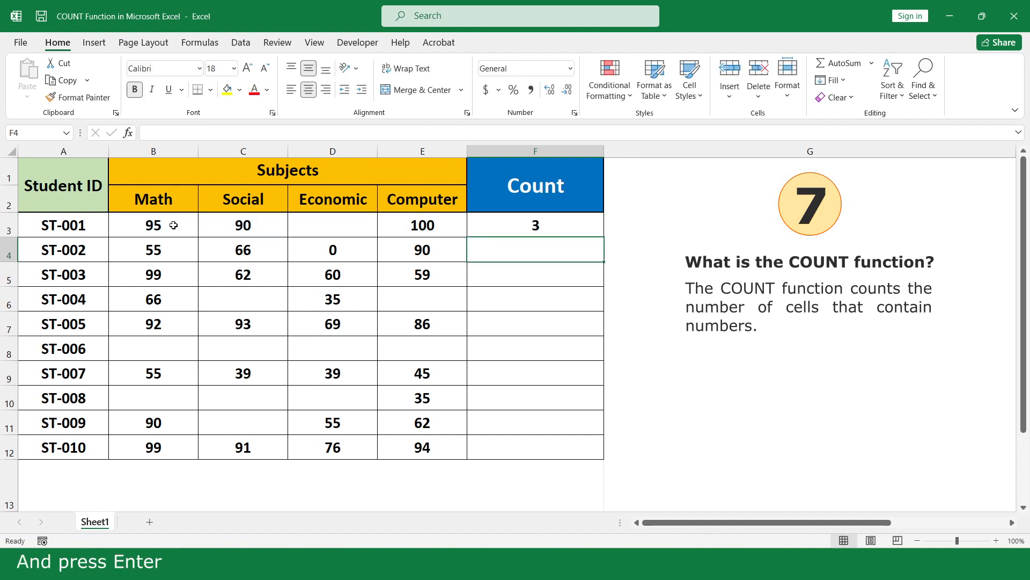
Fill the COUNT formula from F3 down to F12 for the remaining students
left_click(575, 226)
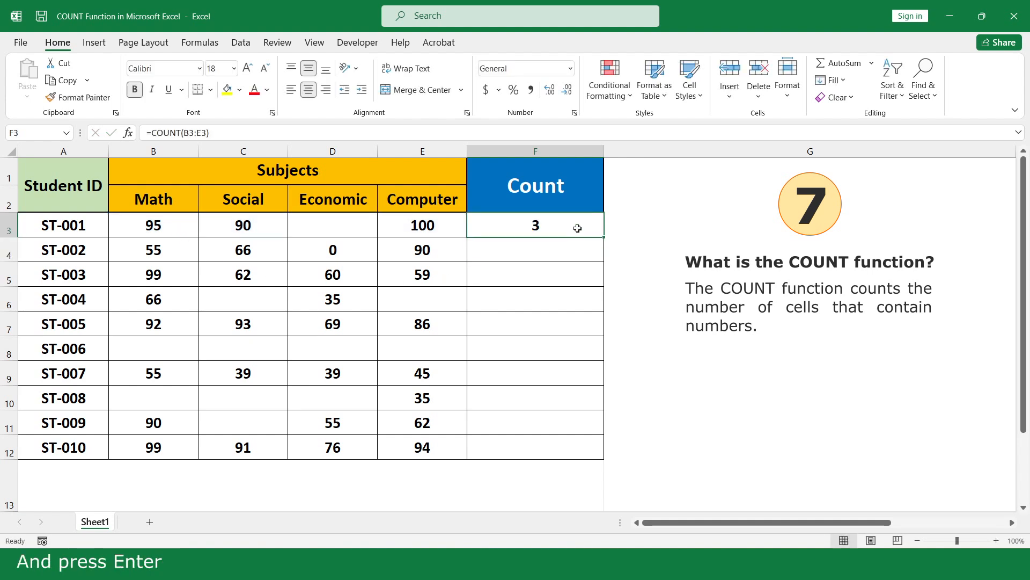
left_click_drag(604, 236, 582, 448)
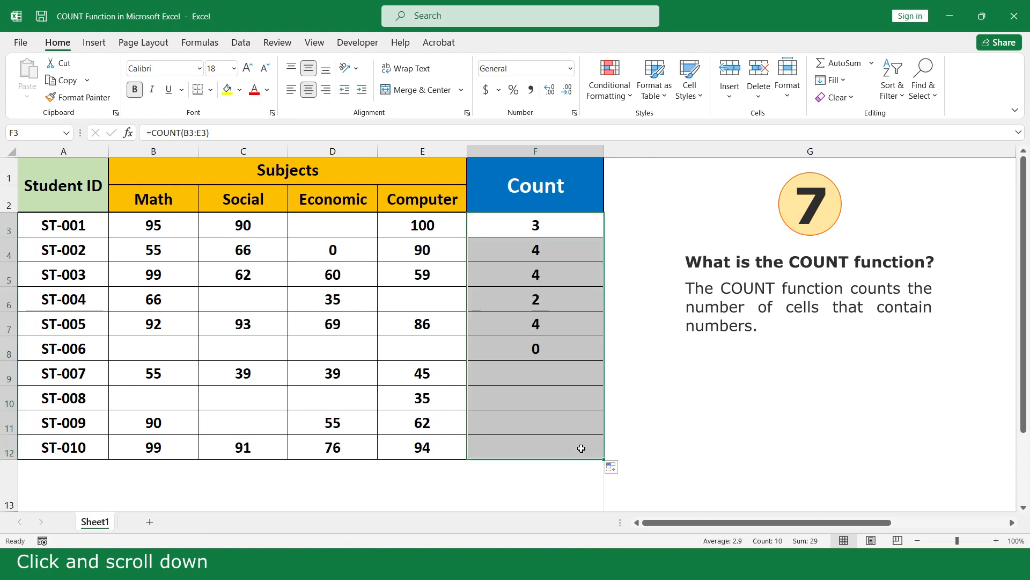
left_click(617, 486)
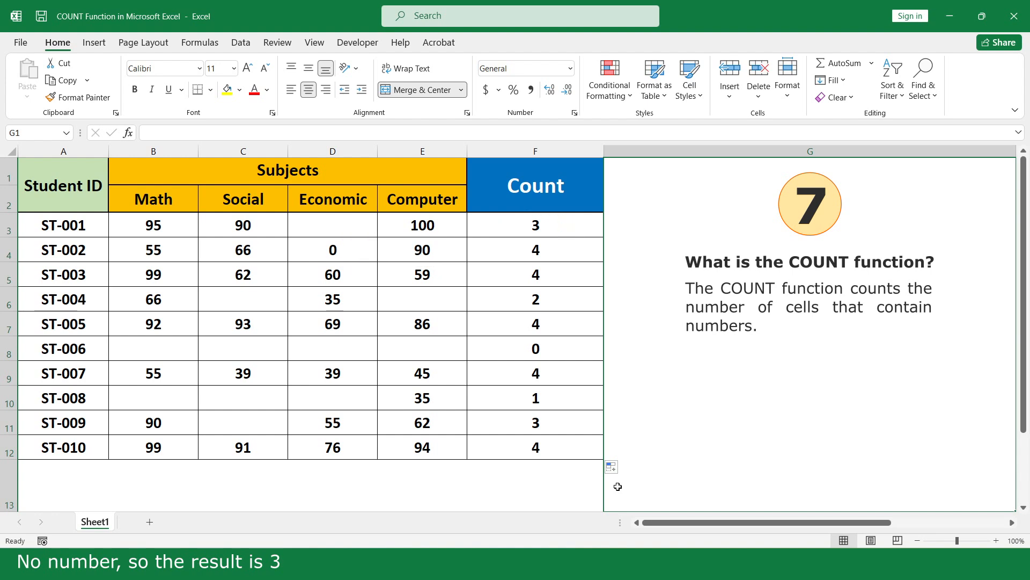
Enter 100 as the Economic score of student ST-001 in D3 to test the count
double_click(362, 227)
type("1")
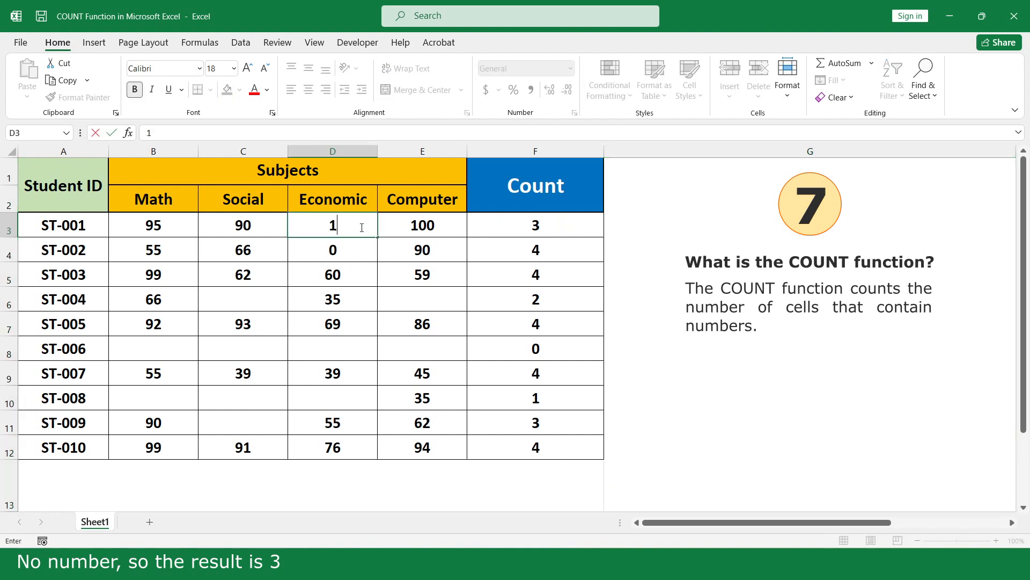
type("00")
key("Return")
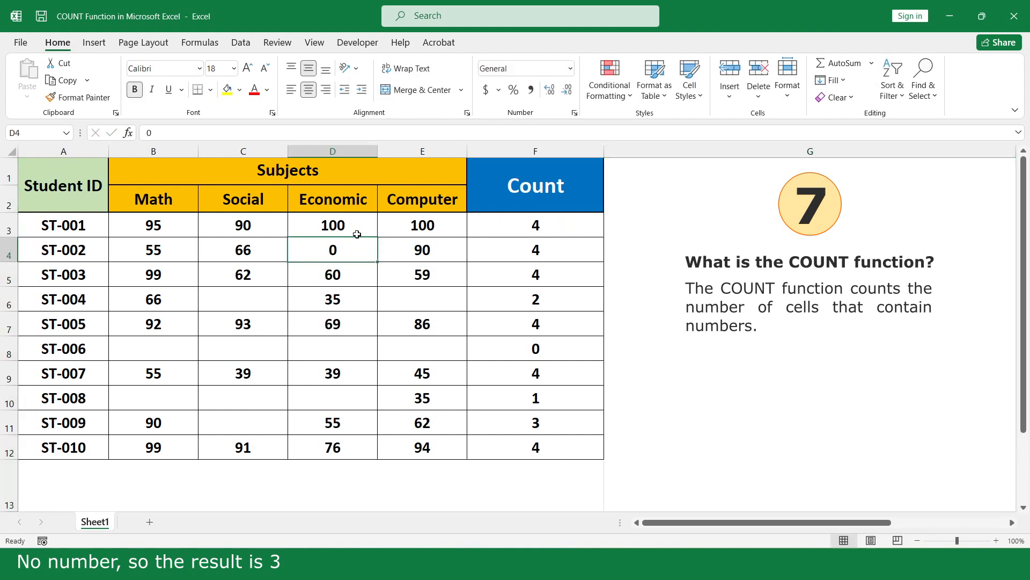
Replace the Economic score of student ST-001 in D3 with the text P to test the count
double_click(357, 233)
double_click(355, 227)
type("P")
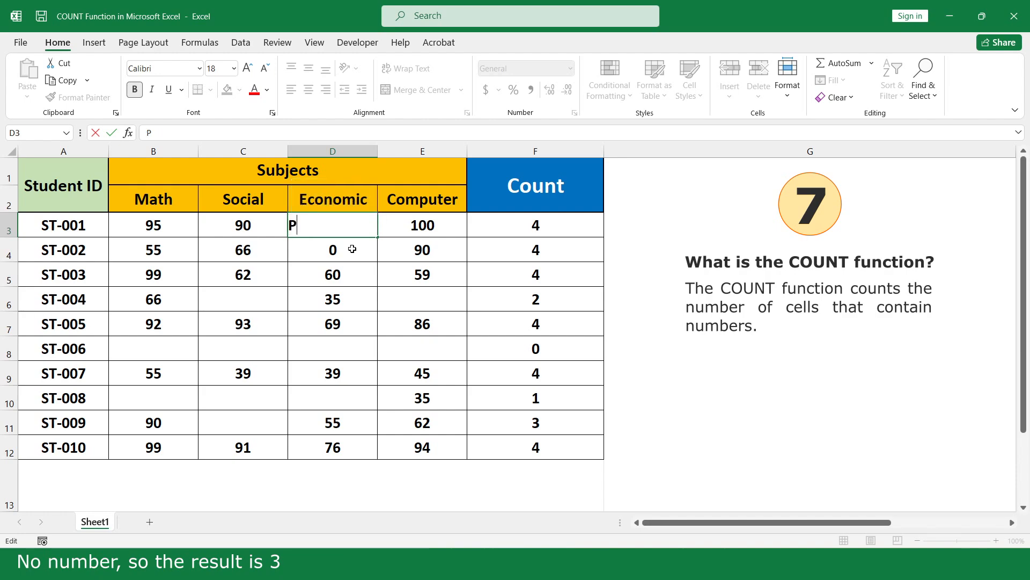
key("Return")
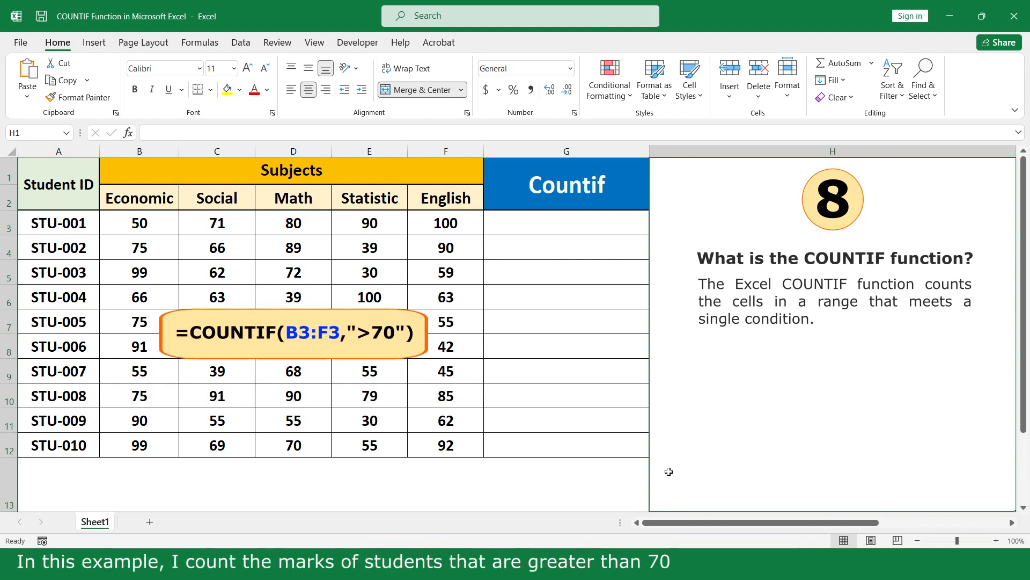
In the COUNTIF workbook, count student STU-001's marks above 70 by entering =COUNTIF(B3:F3,">70") in G3
left_click(607, 222)
type("=coun")
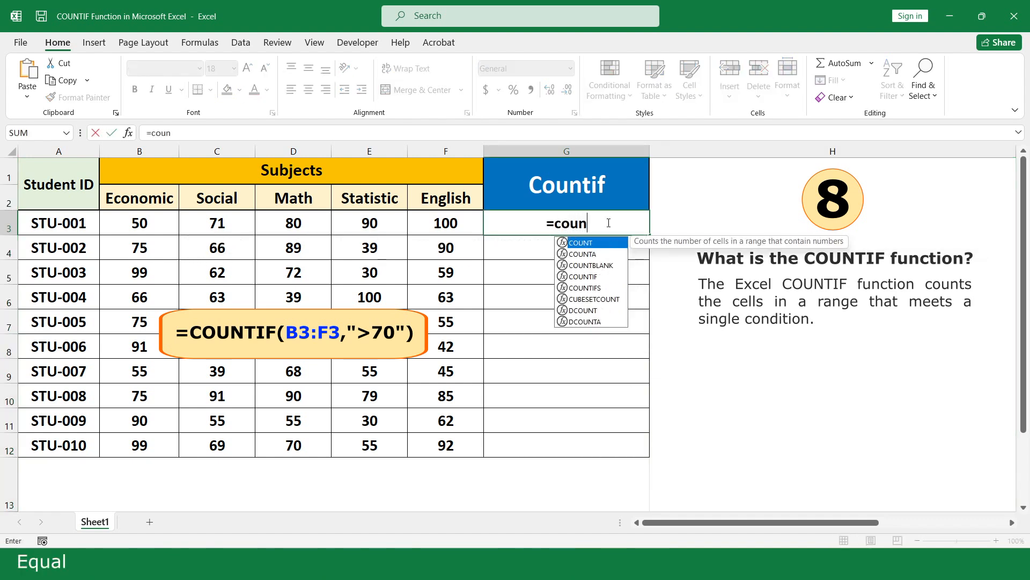
double_click(600, 277)
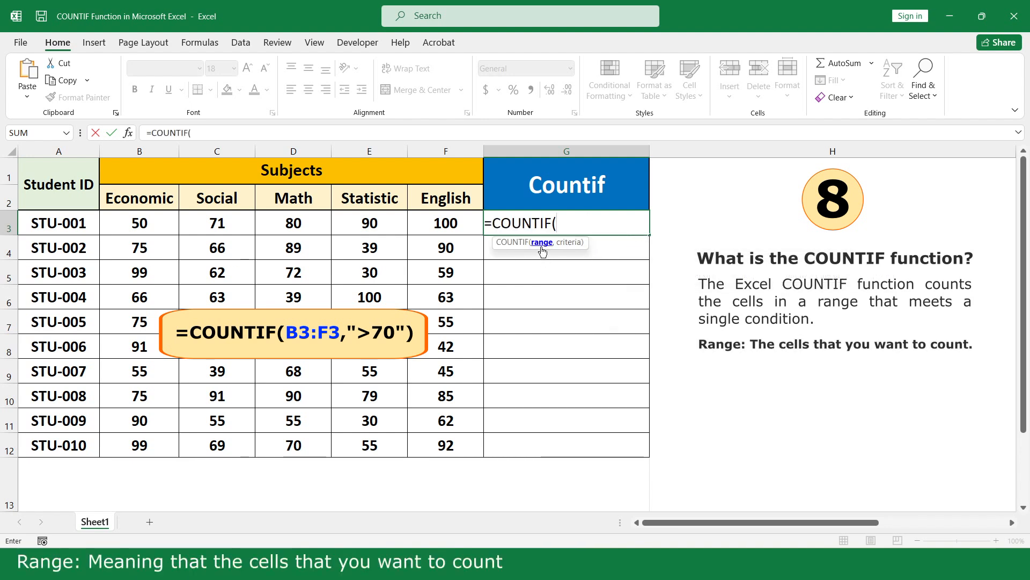
left_click_drag(470, 223, 155, 223)
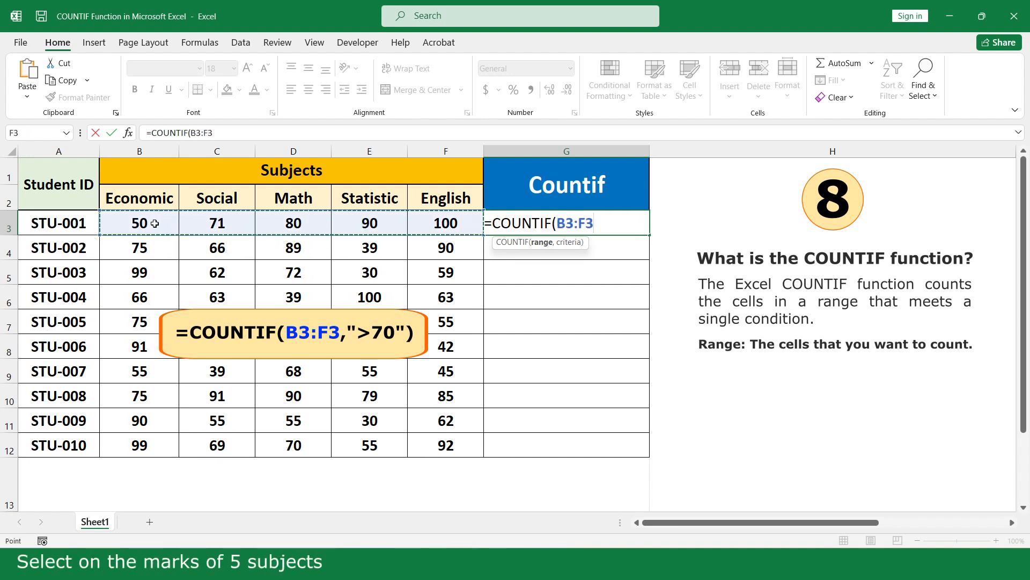
type(",\">")
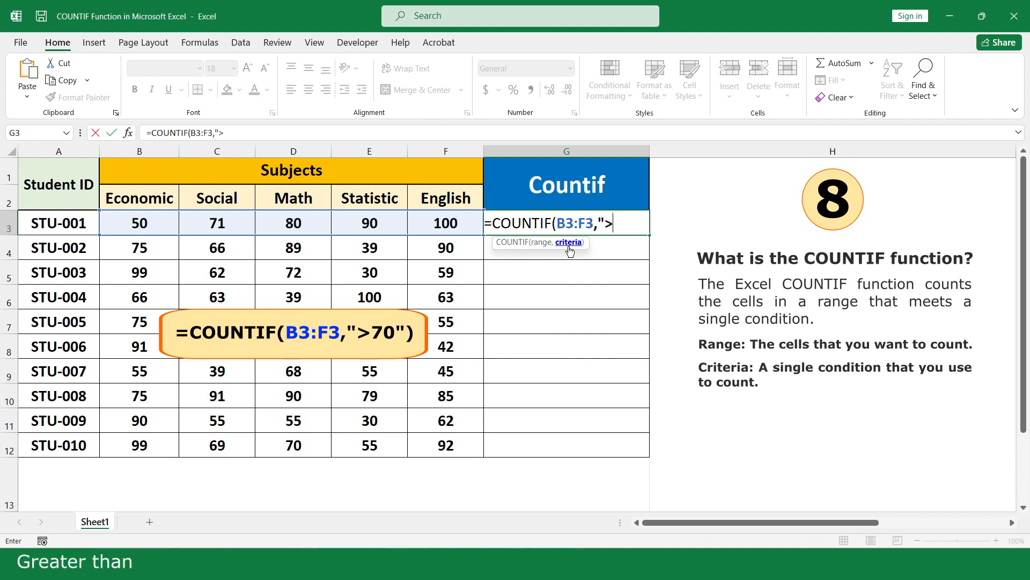
type("70")
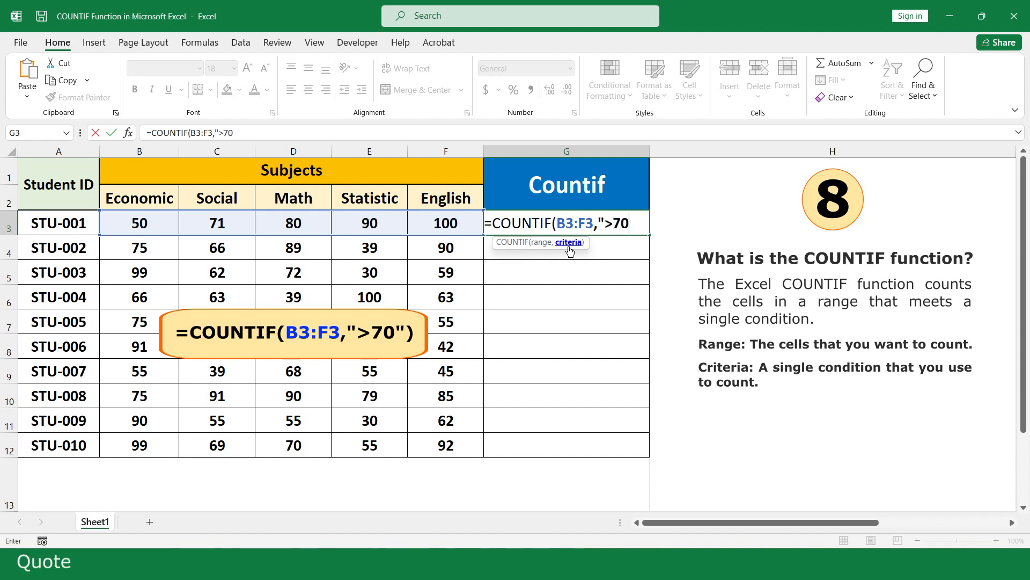
type("\")")
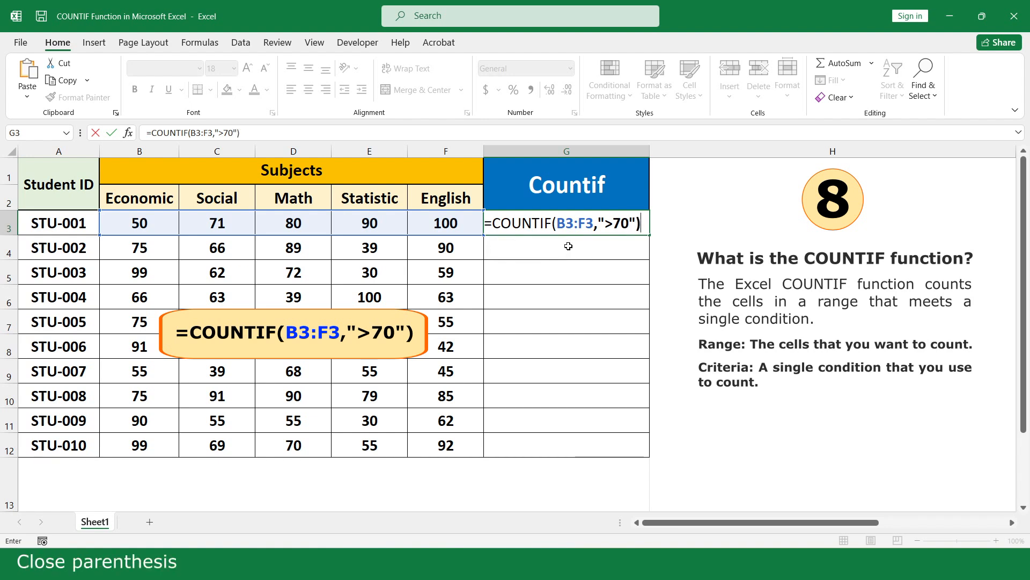
key("Return")
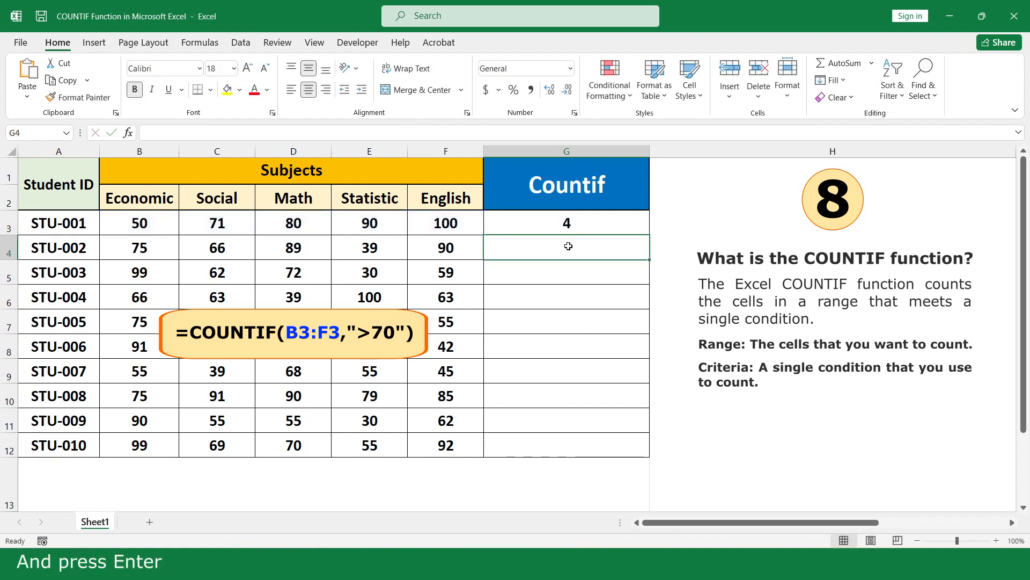
Fill the COUNTIF formula from G3 down to G12 for the remaining students
left_click(622, 224)
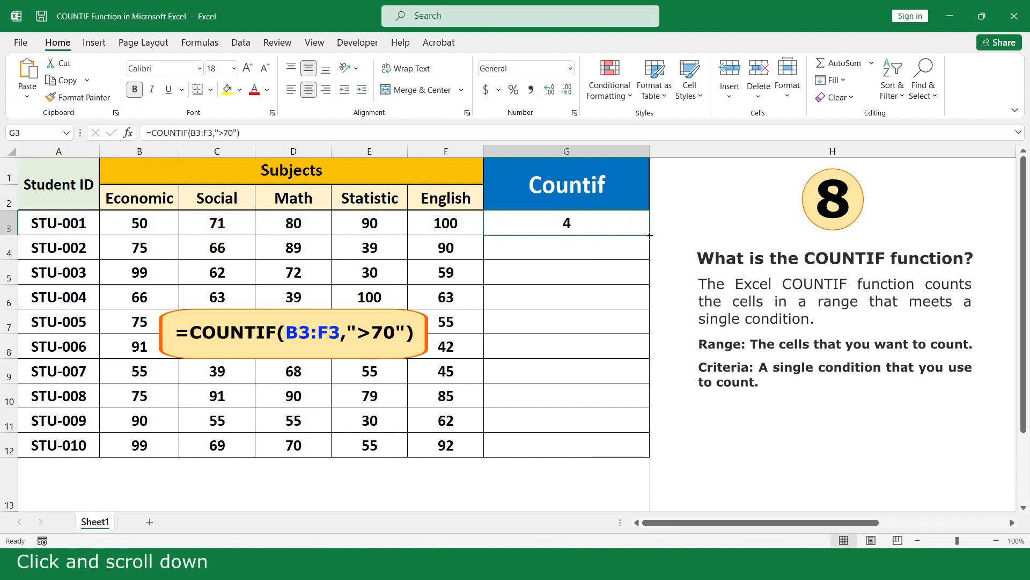
left_click_drag(649, 234, 631, 450)
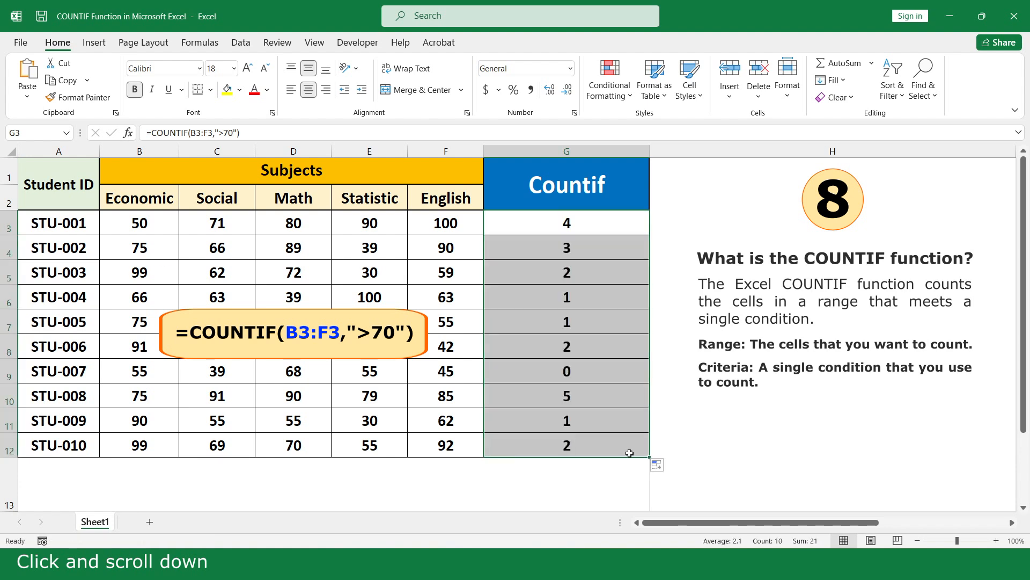
left_click(664, 483)
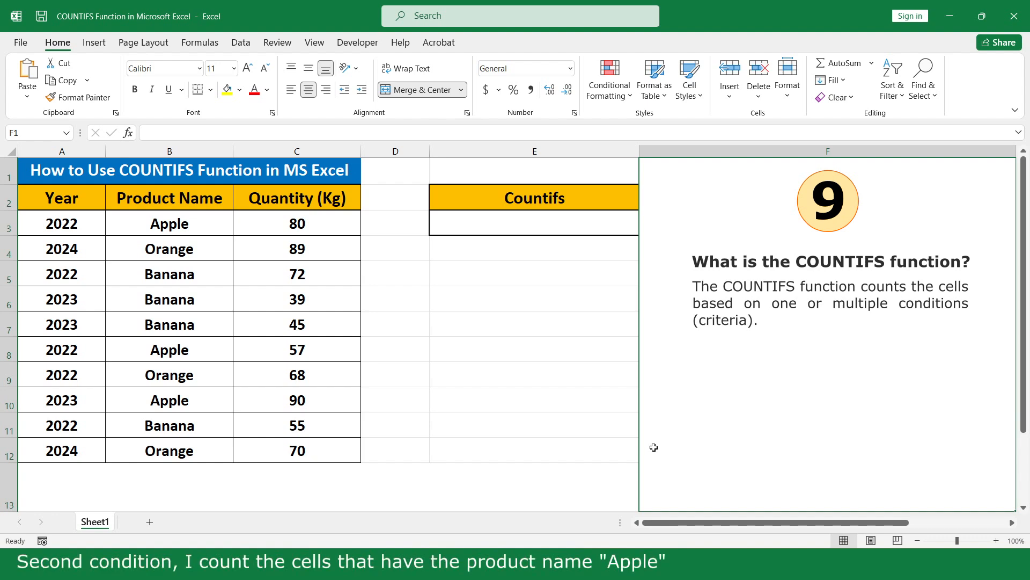
In the COUNTIFS workbook, start a COUNTIFS formula in E3 with the Year range A3:A12 and the first criterion "=2022"
left_click(603, 222)
type("=")
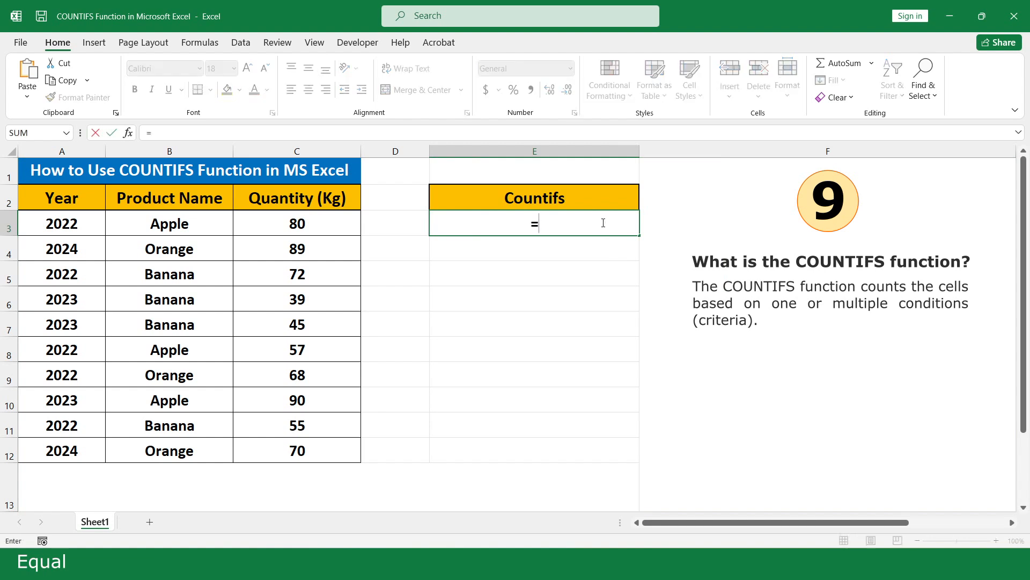
type("cou")
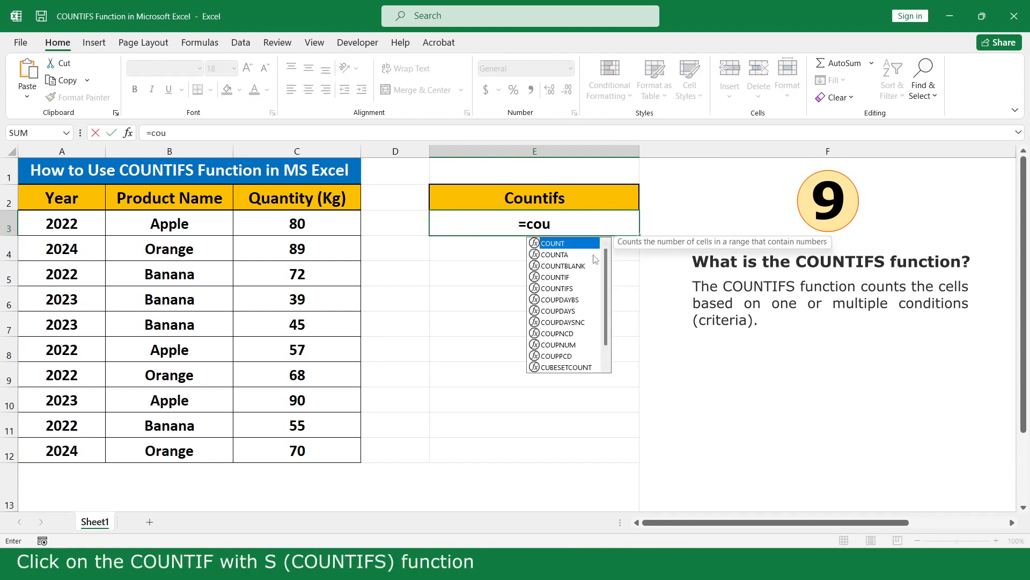
double_click(577, 288)
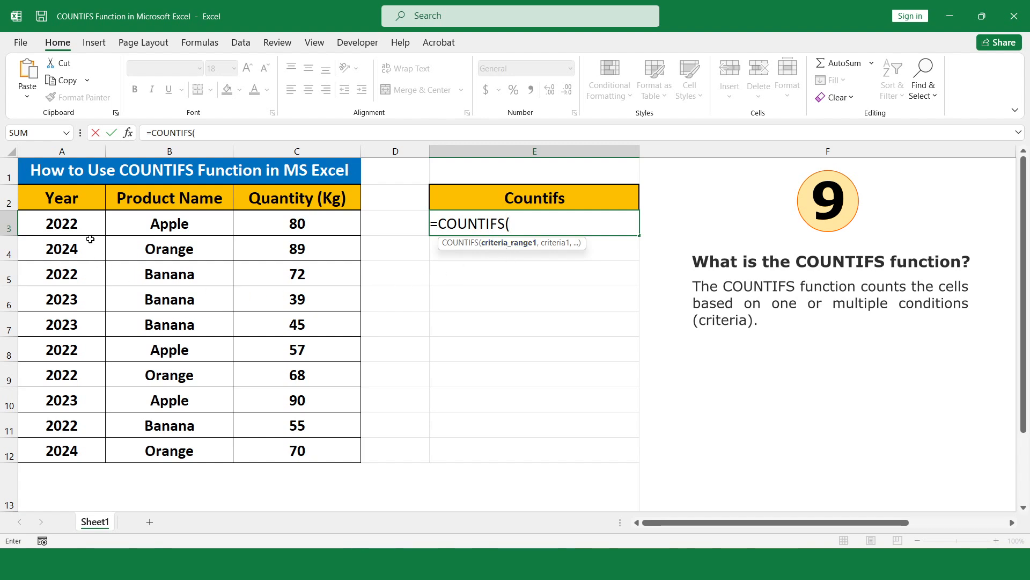
left_click(86, 222)
left_click_drag(86, 223, 88, 449)
type(",")
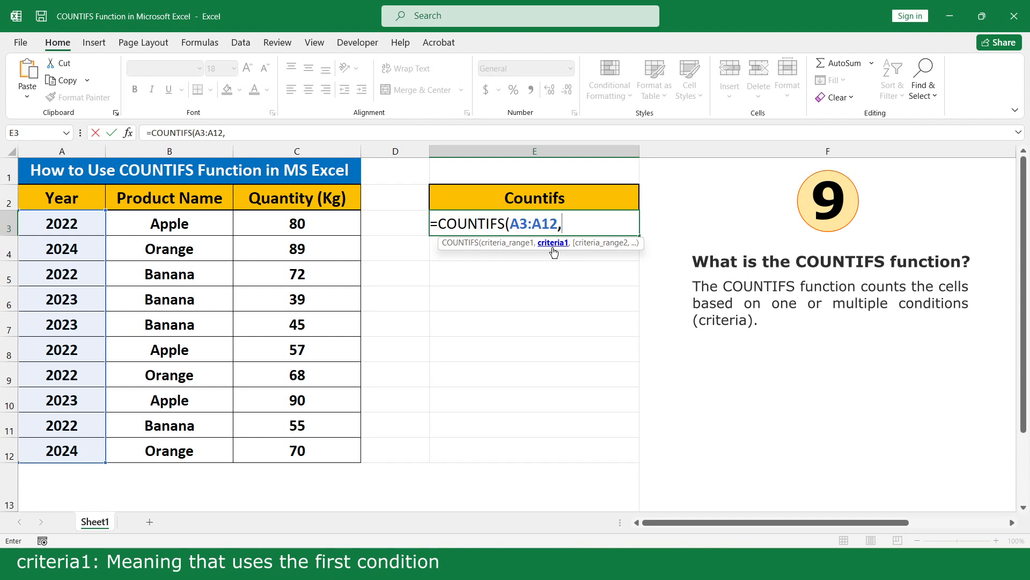
type("\"")
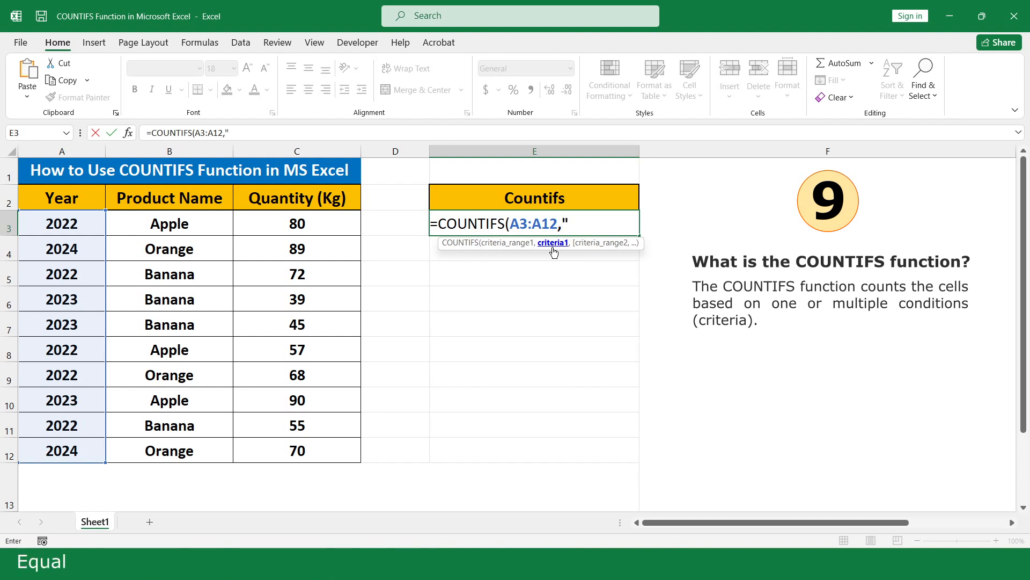
type("=2")
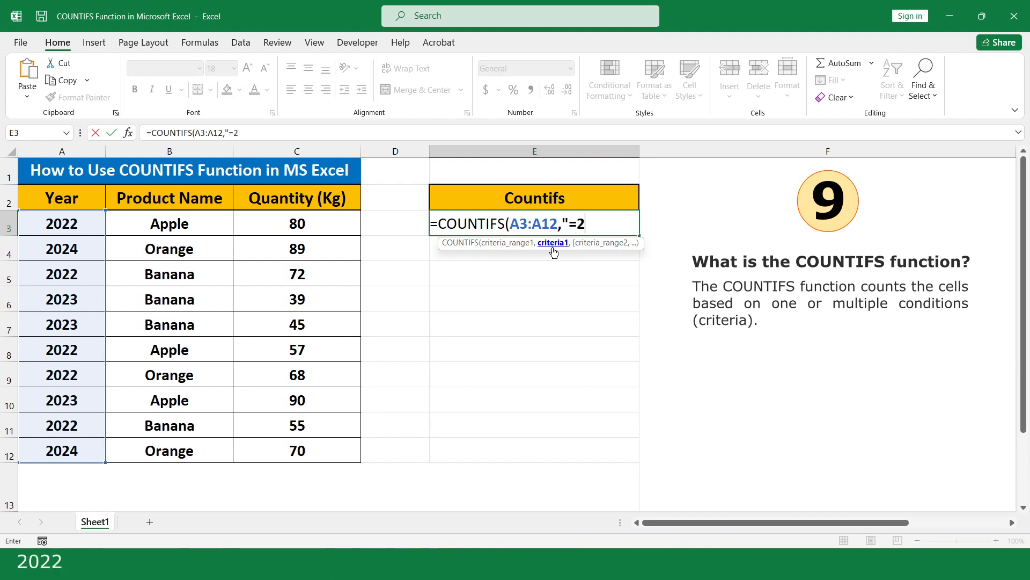
type("022\"")
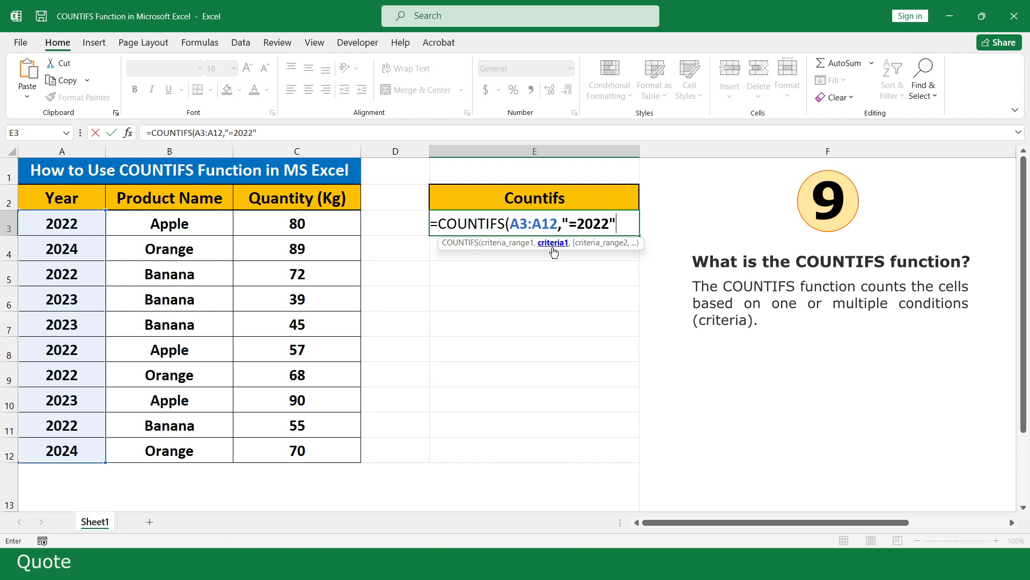
Complete the COUNTIFS formula in E3 with the Product Name range B3:B12 and the second criterion "Apple"
type(",")
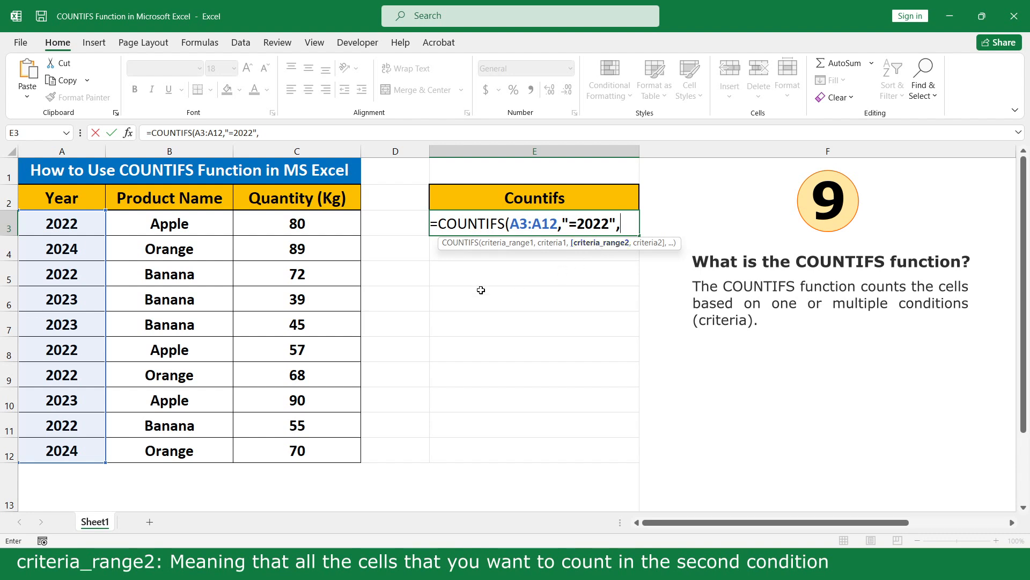
left_click_drag(213, 225, 211, 450)
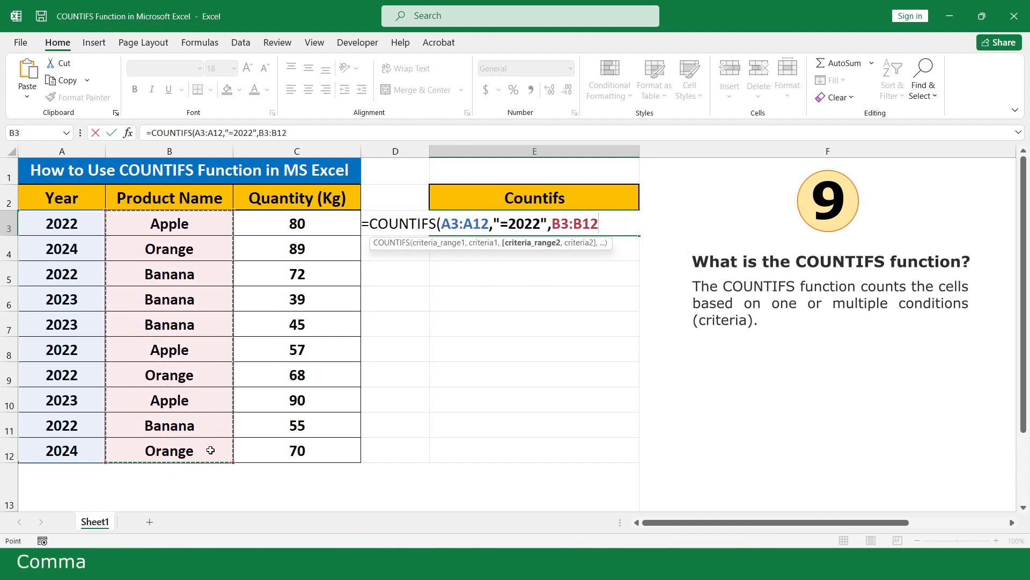
type(",")
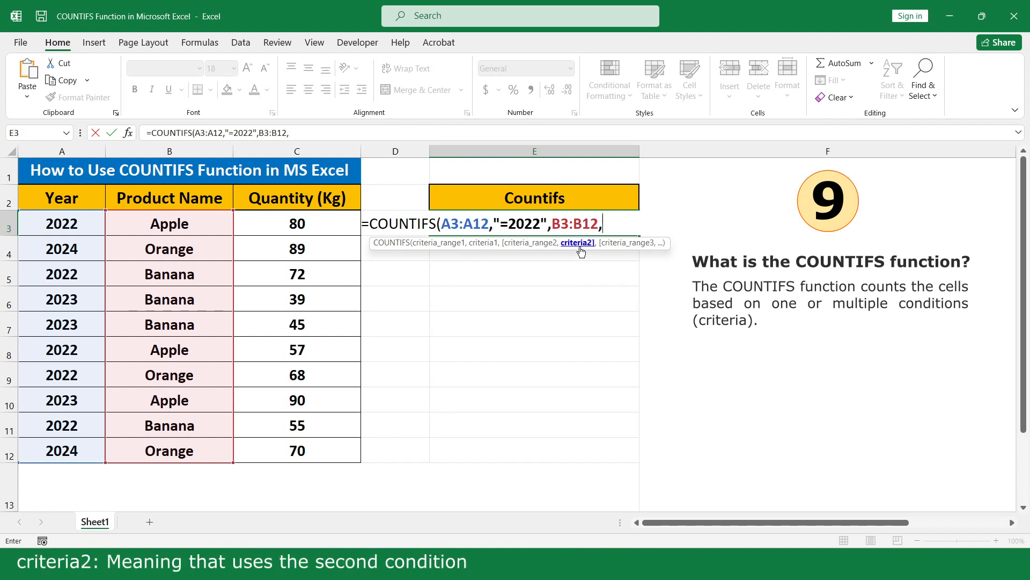
type("\"")
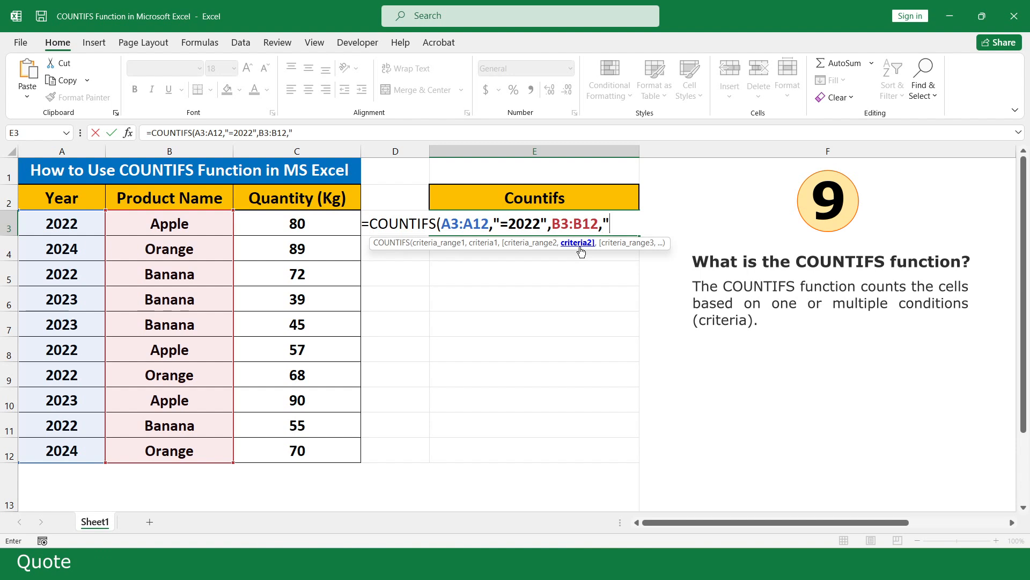
type("Appl")
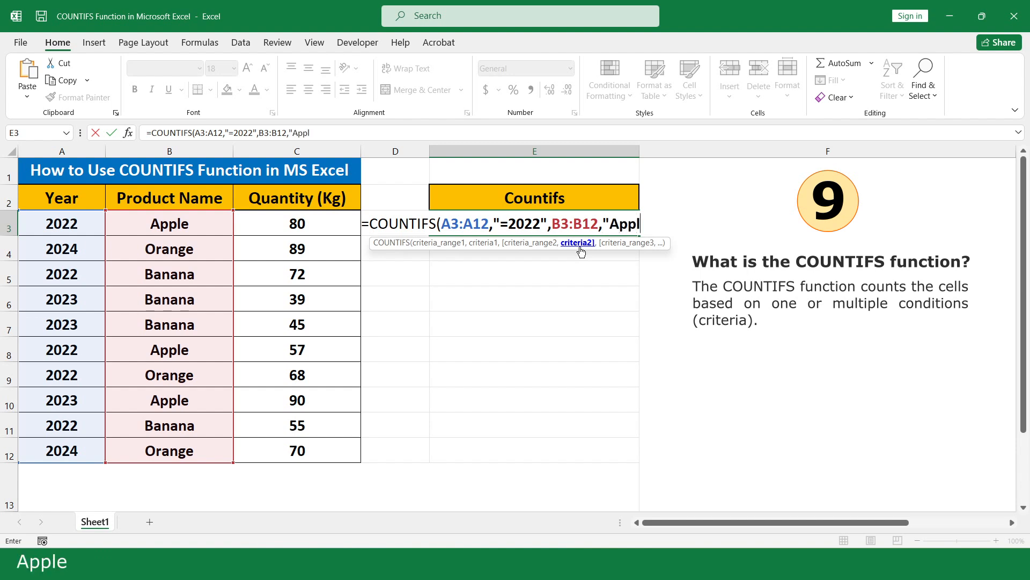
type("e\"")
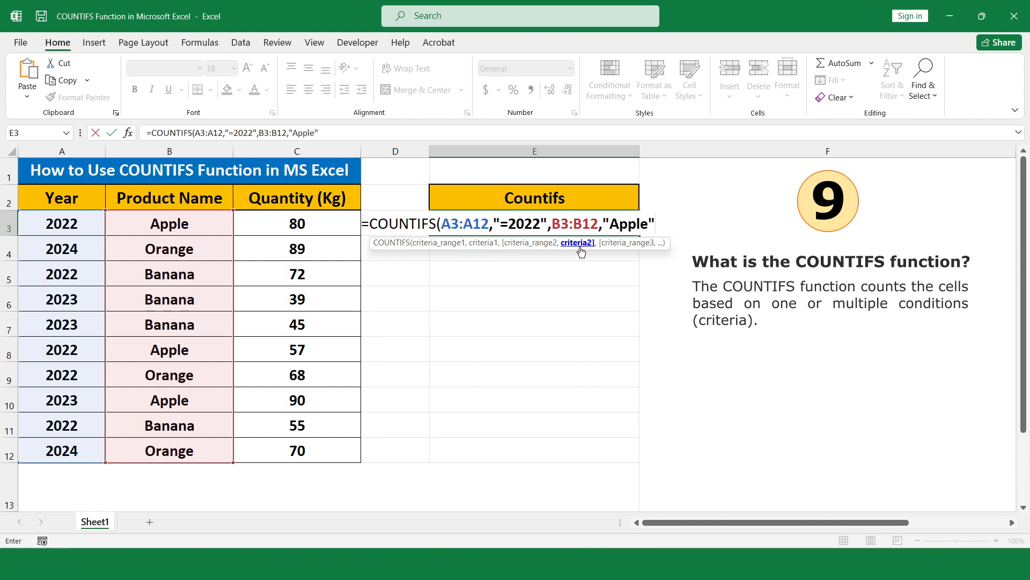
type(")")
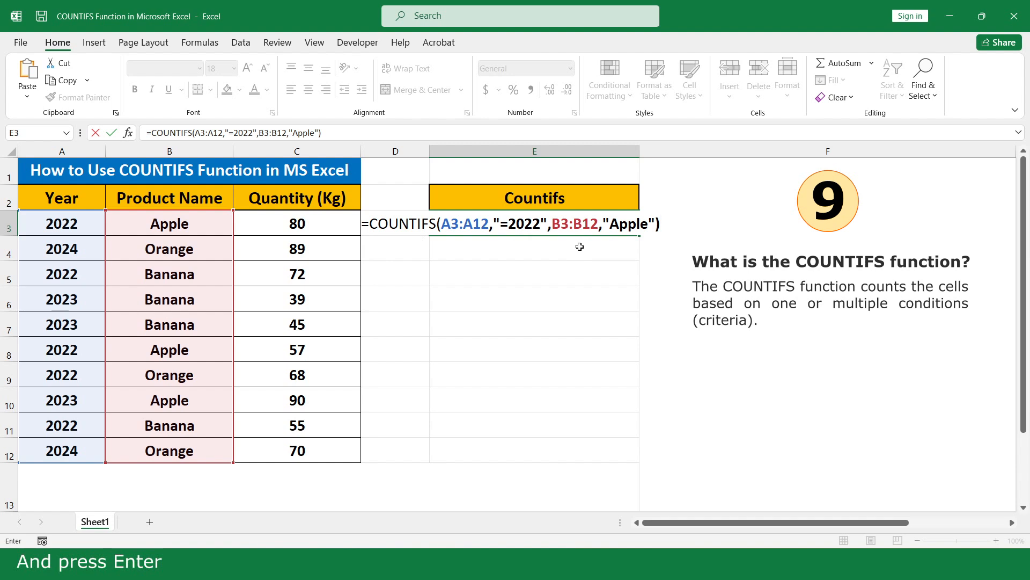
key("Return")
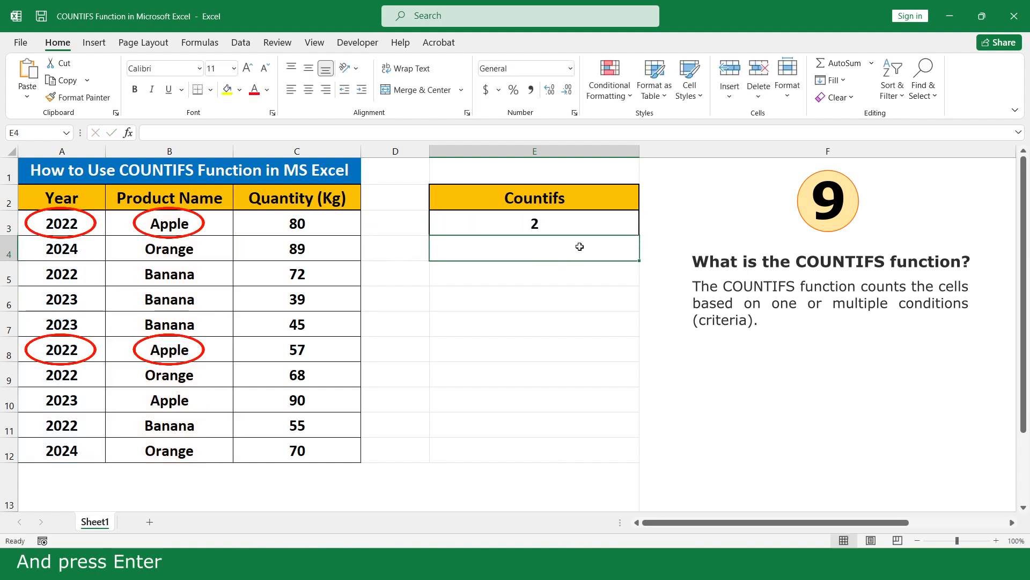
left_click(655, 479)
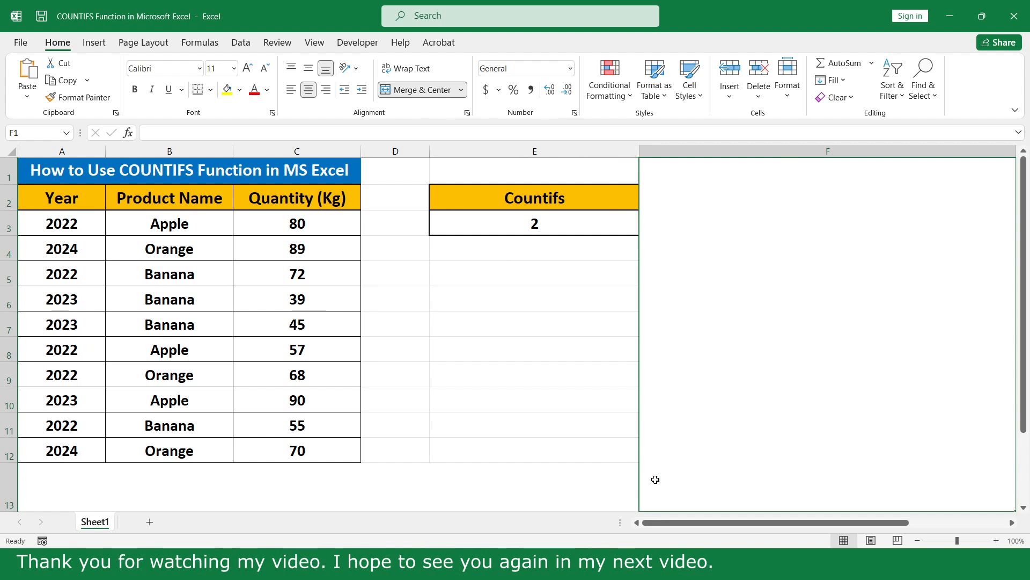